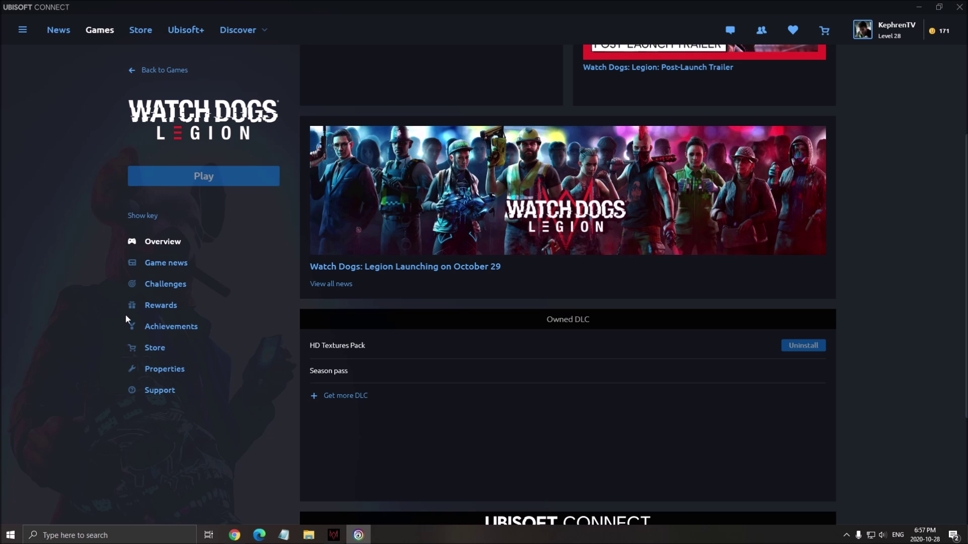
- Review the Game Mode, Xbox Game Bar and game capture settings pages in Windows Settings
{"action": "key", "text": "super+s"}
{"action": "type", "text": "game mode"}
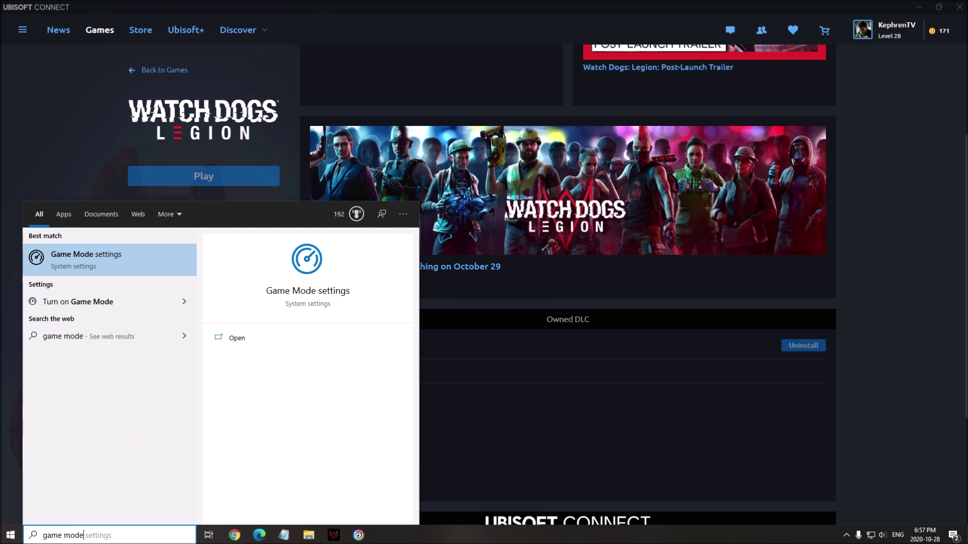
{"action": "key", "text": "Return"}
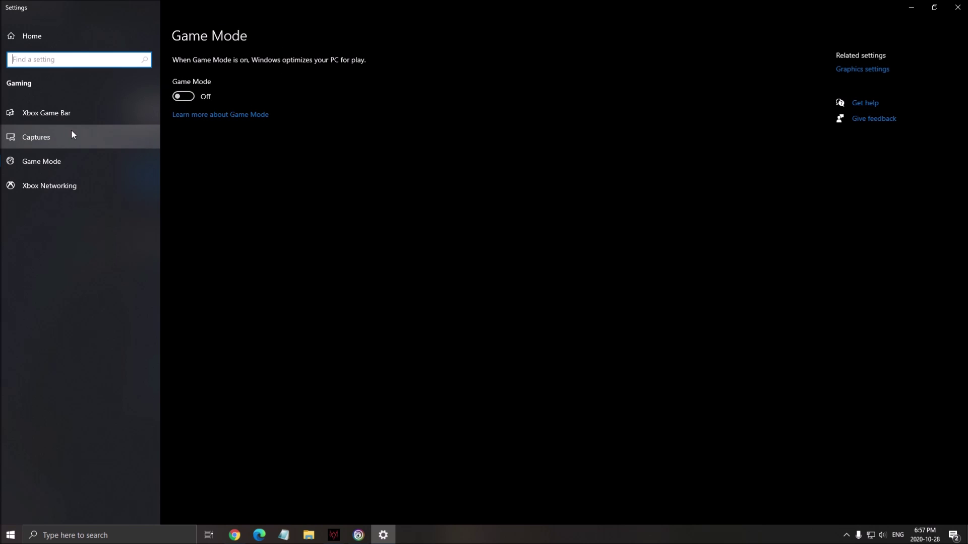
{"action": "left_click", "coordinate": [56, 115]}
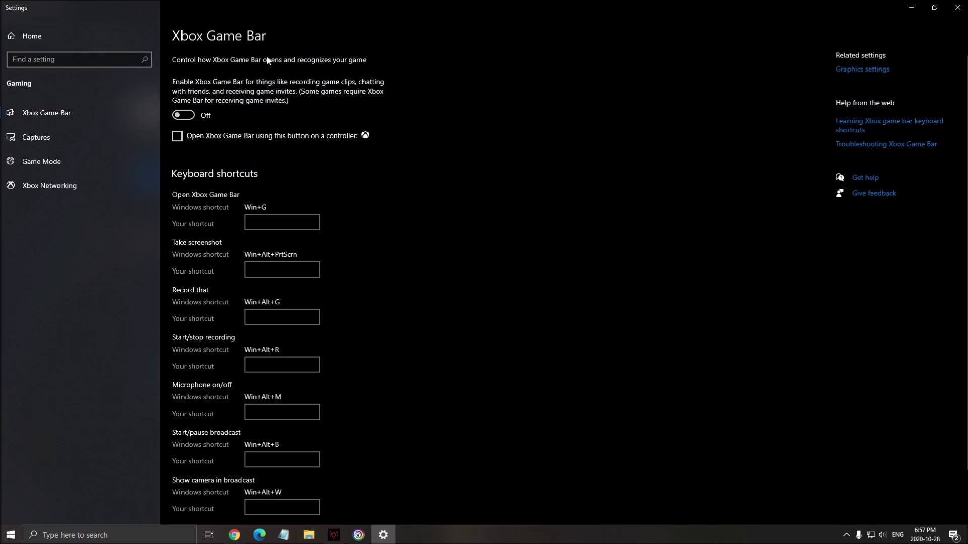
{"action": "left_click", "coordinate": [52, 142]}
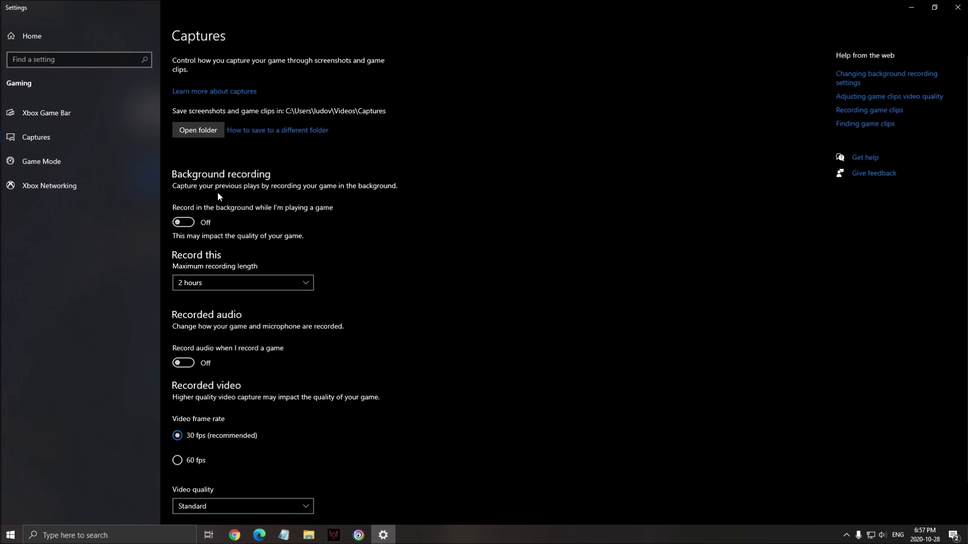
{"action": "left_click", "coordinate": [957, 7]}
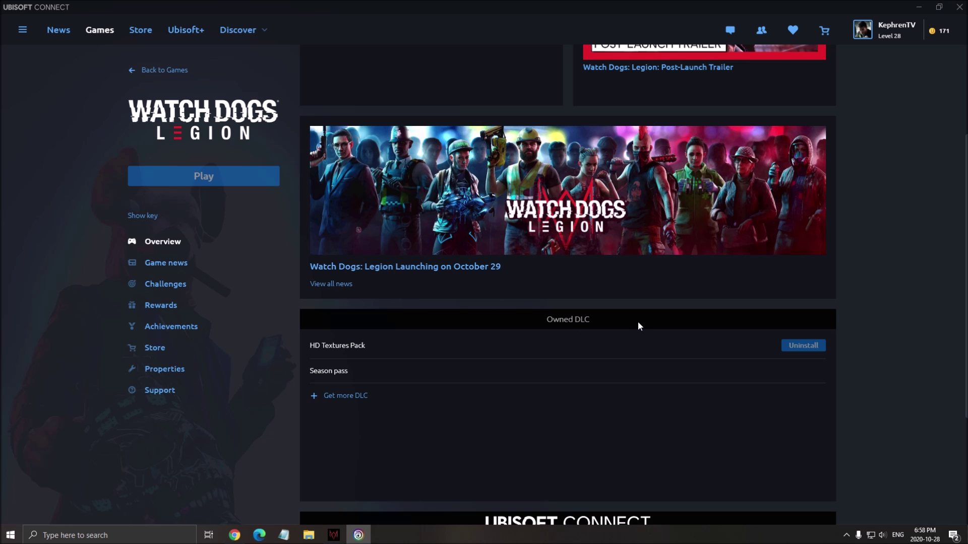
{"action": "scroll", "coordinate": [585, 326], "scroll_direction": "up", "scroll_amount": 3}
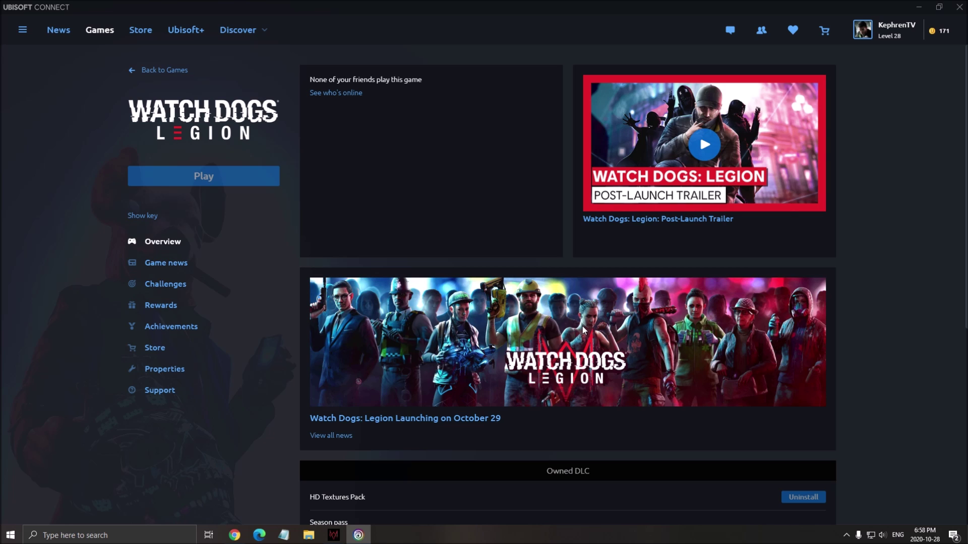
- Confirm hardware-accelerated GPU scheduling is On in Graphics settings, then close Settings
{"action": "left_click", "coordinate": [134, 536]}
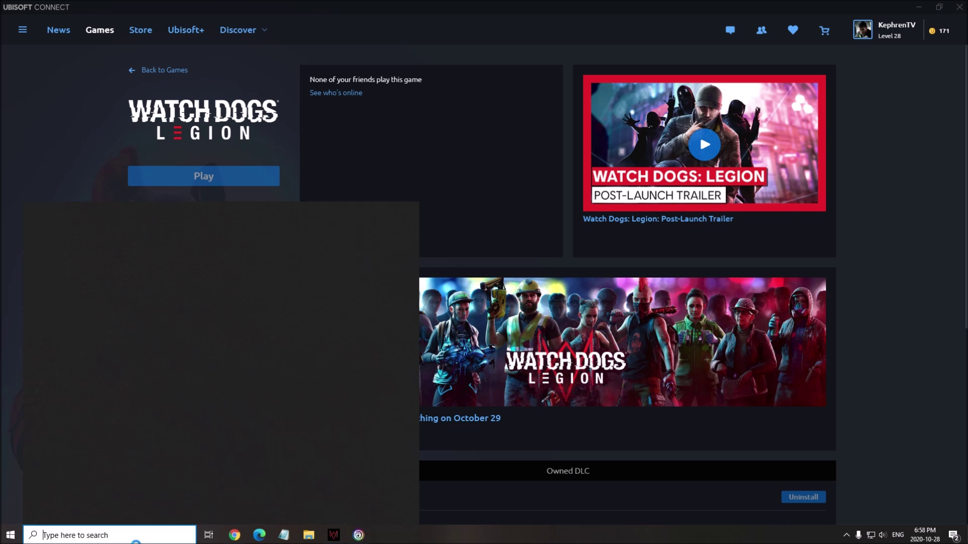
{"action": "type", "text": "gpu"}
{"action": "key", "text": "Return"}
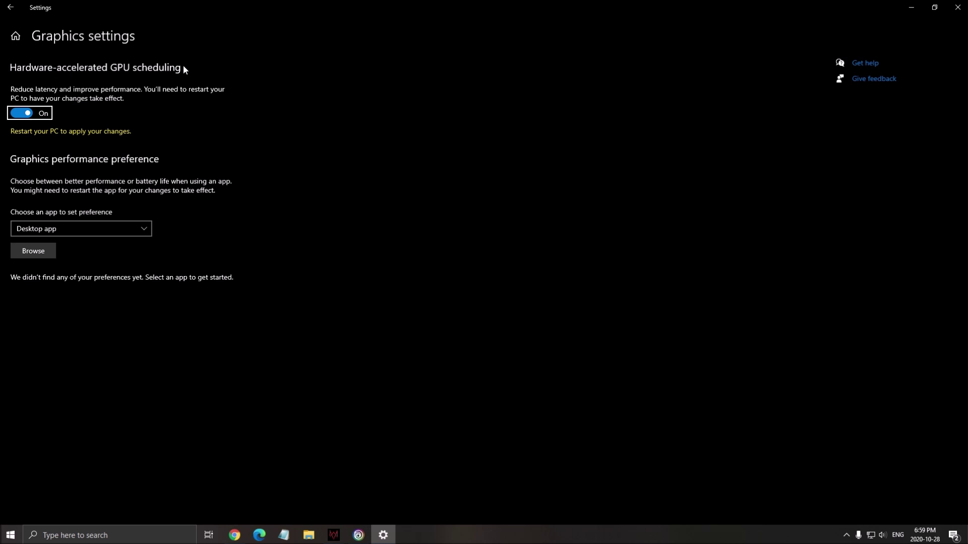
{"action": "left_click", "coordinate": [958, 7]}
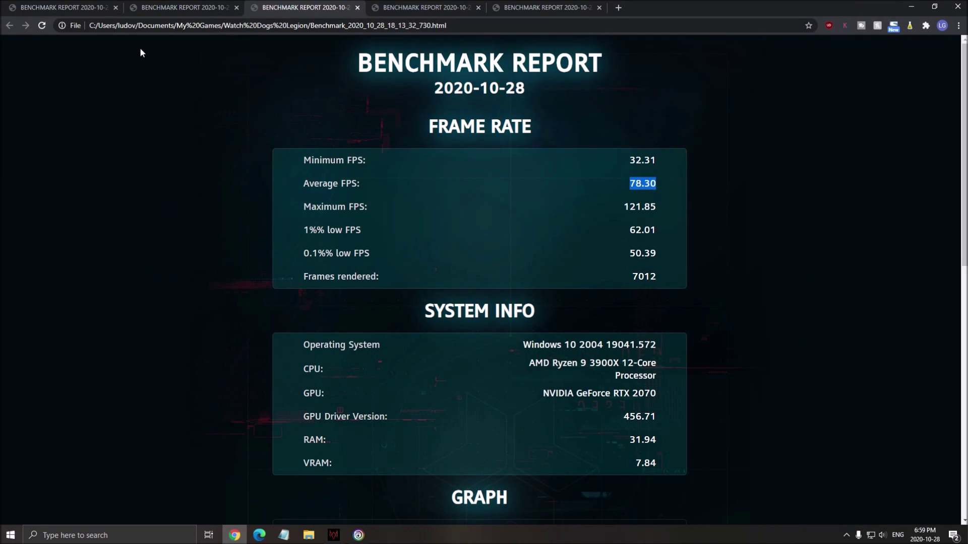
- Show the first benchmark report in Chrome: 60.99 average, 24.74 minimum FPS
{"action": "left_click", "coordinate": [65, 7]}
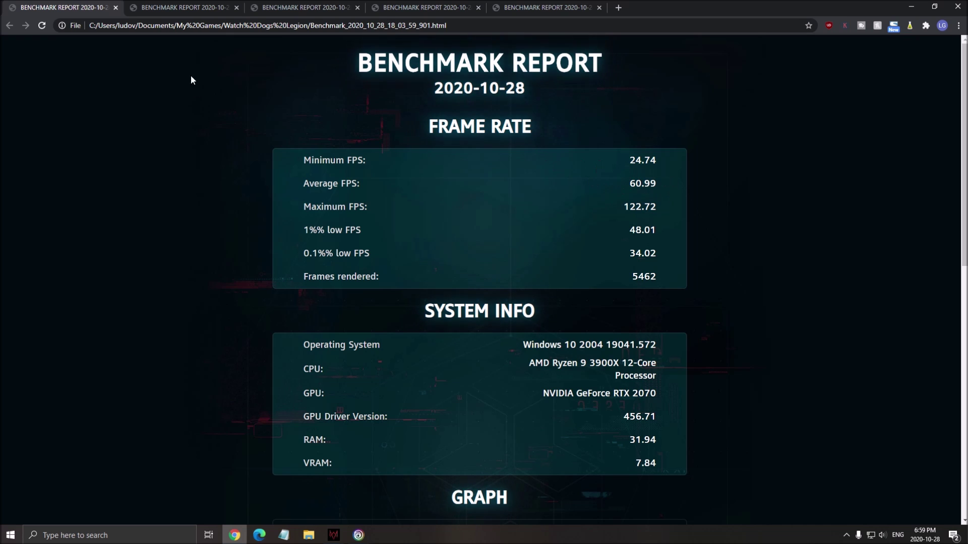
- Show the second benchmark report: 64.26 average, 6.53 minimum, 113.40 maximum FPS
{"action": "left_click", "coordinate": [185, 7]}
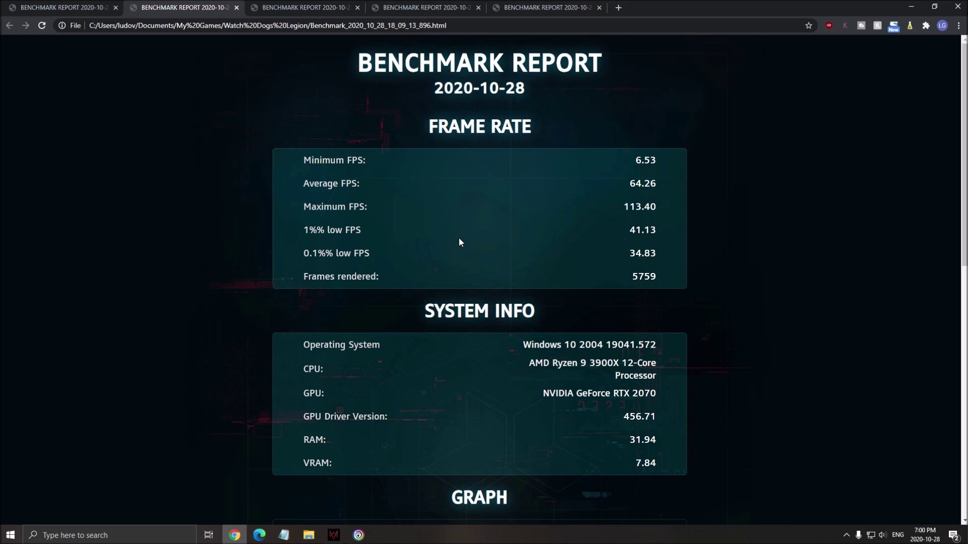
- Bring up the third benchmark report (78.30 average FPS) and glance at the fifth
{"action": "key", "text": "ctrl+Tab"}
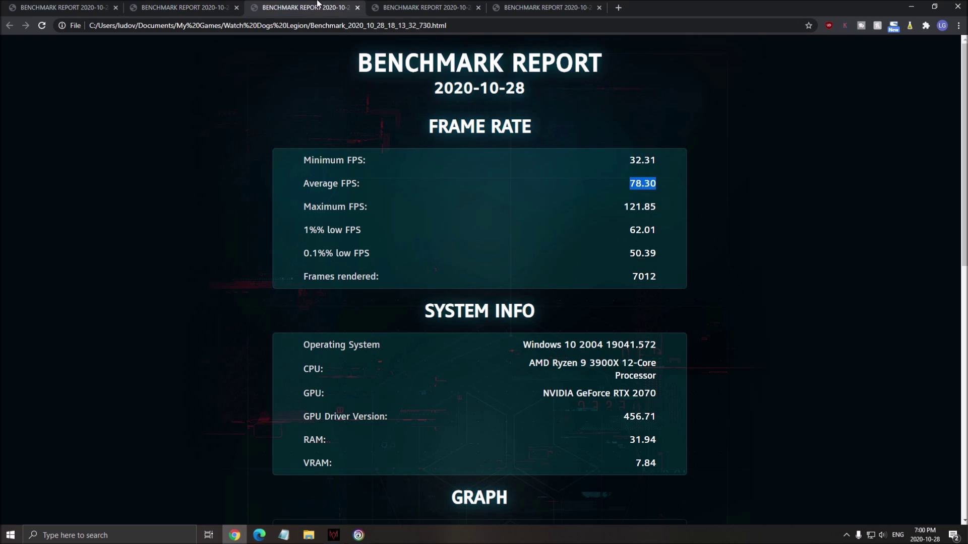
{"action": "left_click", "coordinate": [287, 100]}
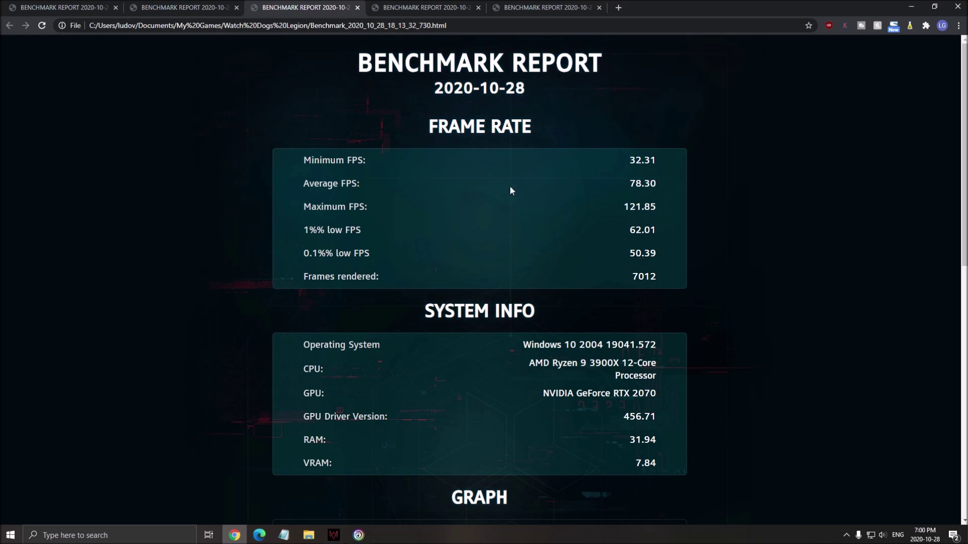
{"action": "scroll", "coordinate": [500, 193], "scroll_direction": "down", "scroll_amount": 10}
{"action": "scroll", "coordinate": [532, 268], "scroll_direction": "up", "scroll_amount": 7}
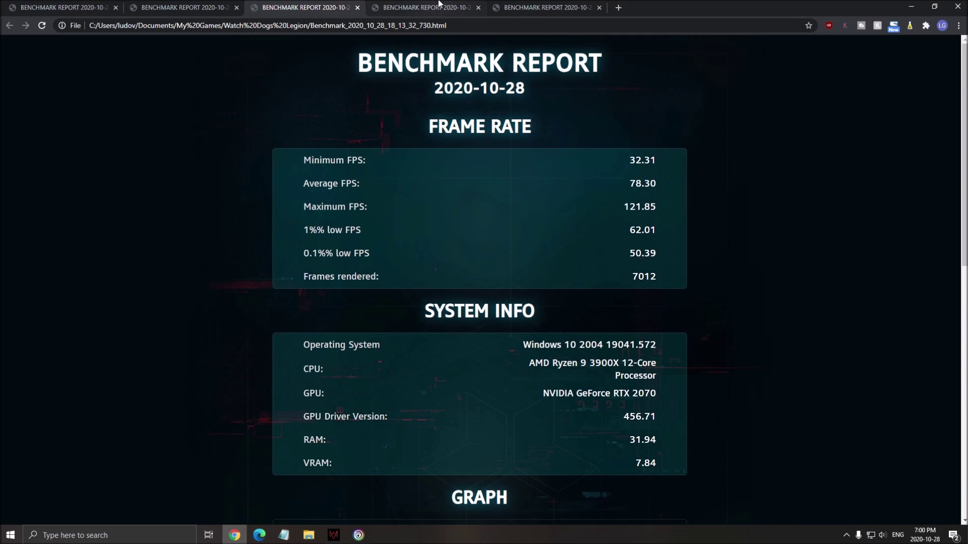
{"action": "left_click_drag", "start_coordinate": [504, 7], "coordinate": [403, 8]}
{"action": "scroll", "coordinate": [540, 305], "scroll_direction": "down", "scroll_amount": 12}
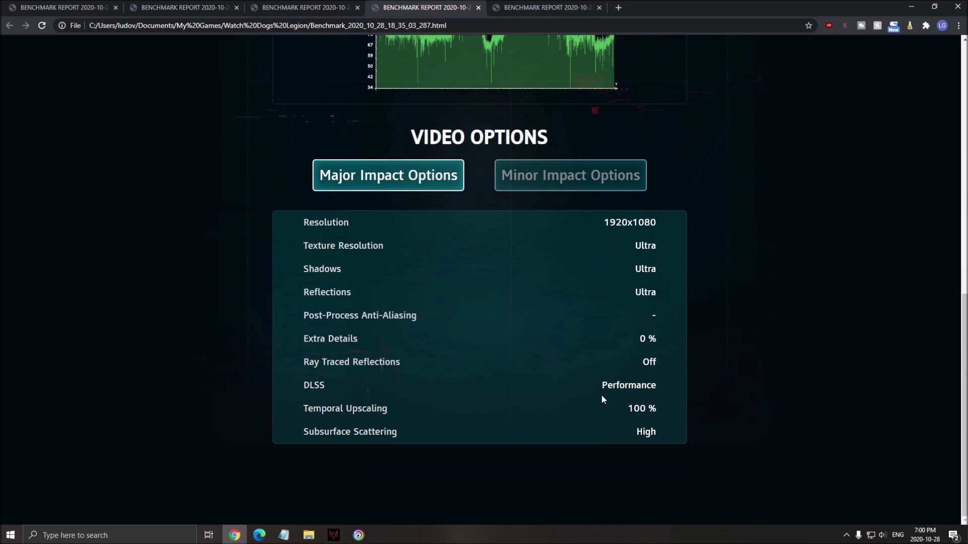
{"action": "scroll", "coordinate": [643, 390], "scroll_direction": "up", "scroll_amount": 7}
{"action": "key", "text": "ctrl+Tab"}
{"action": "scroll", "coordinate": [549, 273], "scroll_direction": "down", "scroll_amount": 12}
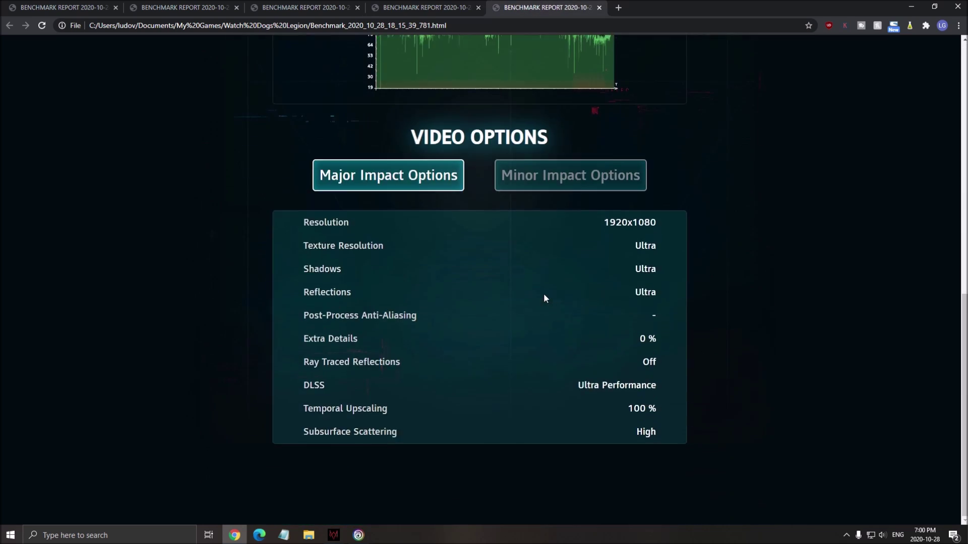
{"action": "scroll", "coordinate": [646, 390], "scroll_direction": "up", "scroll_amount": 12}
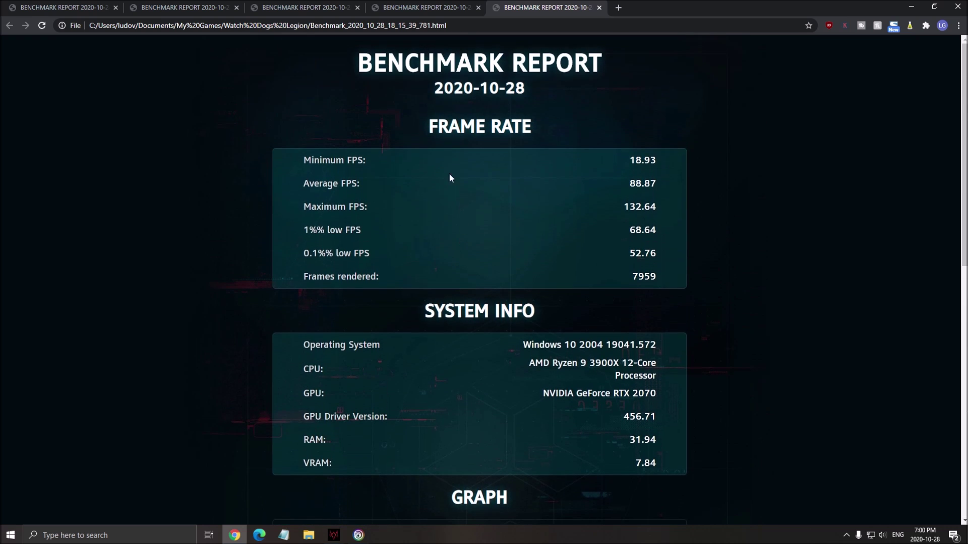
{"action": "key", "text": "ctrl+shift+Tab"}
{"action": "key", "text": "ctrl+shift+Tab"}
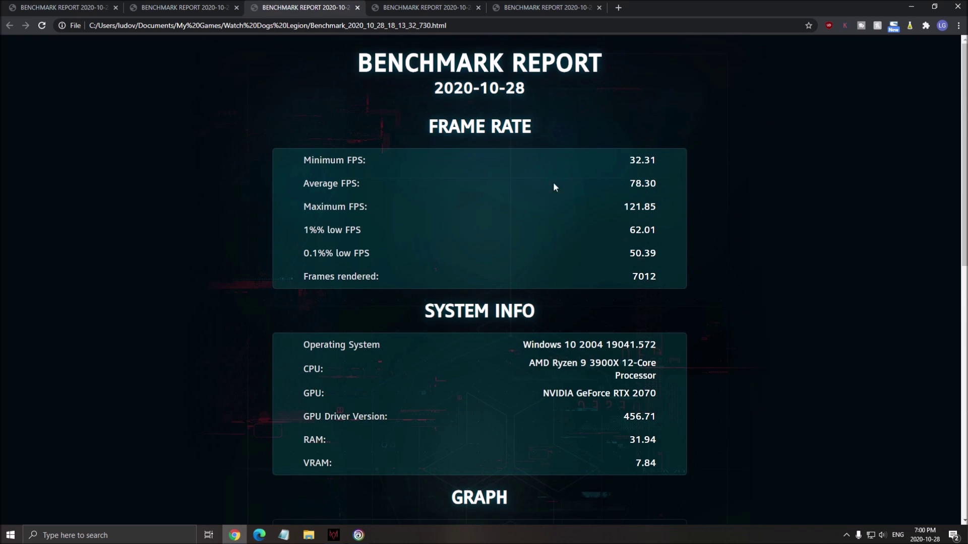
- Compare the first, third, fourth and fifth reports, ending on the third (78.30 average, 32.31 minimum)
{"action": "left_click", "coordinate": [83, 6]}
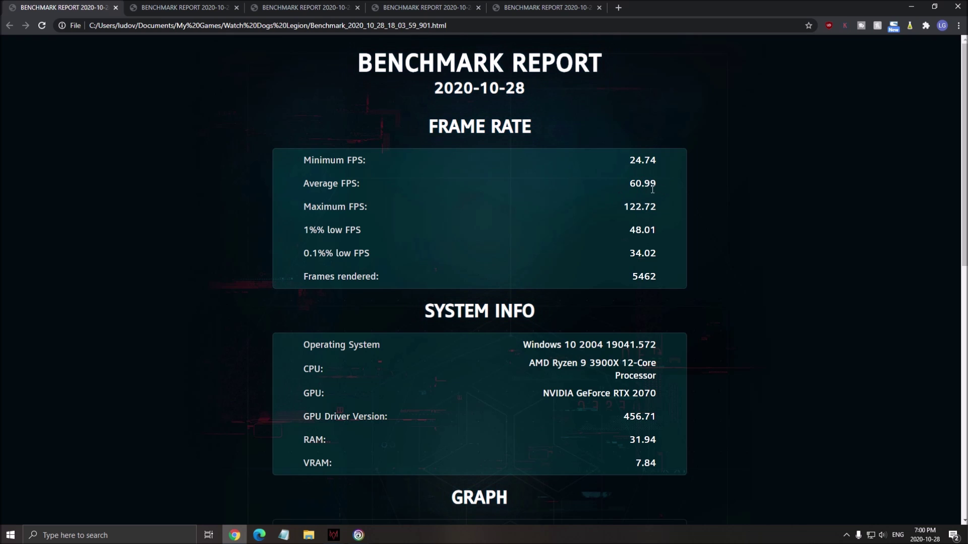
{"action": "left_click", "coordinate": [318, 5]}
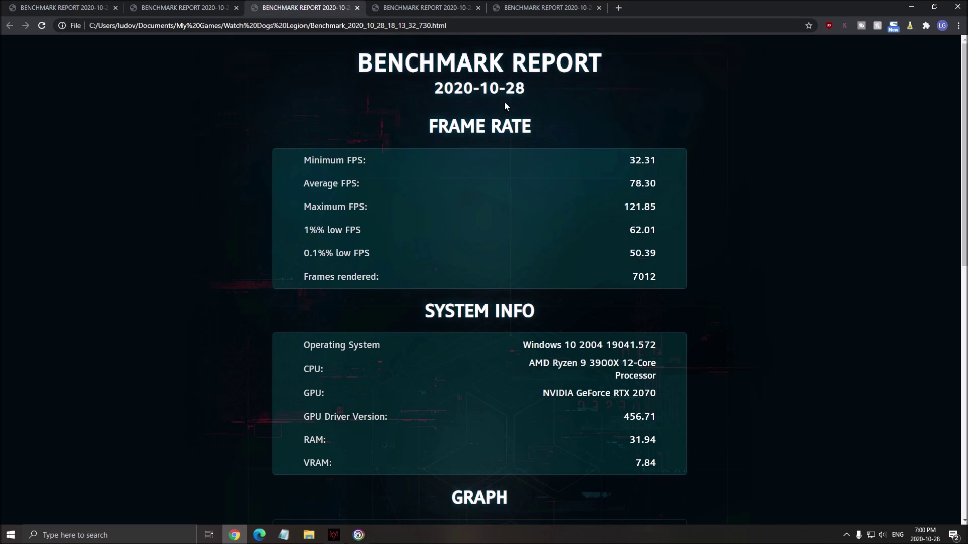
{"action": "left_click", "coordinate": [423, 7]}
{"action": "scroll", "coordinate": [551, 126], "scroll_direction": "up", "scroll_amount": 4}
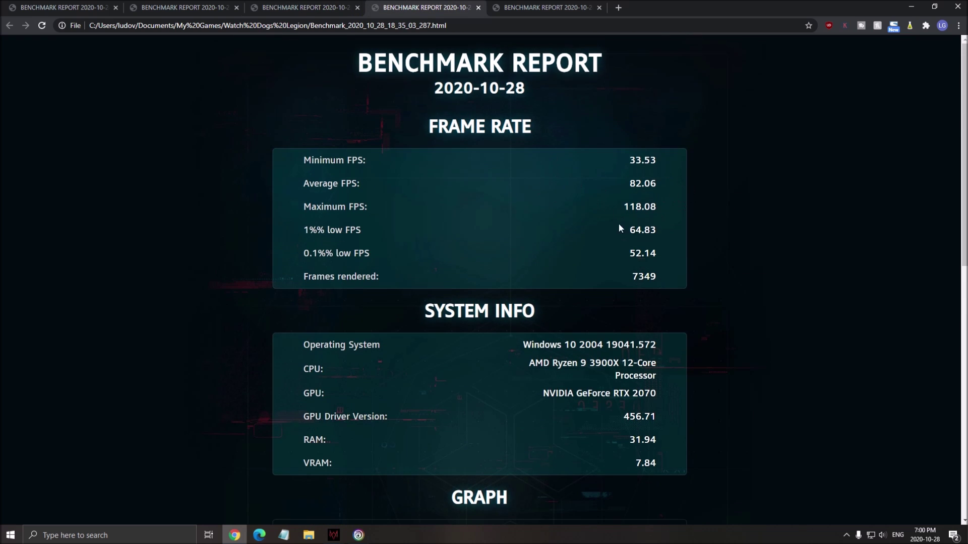
{"action": "left_click", "coordinate": [536, 5]}
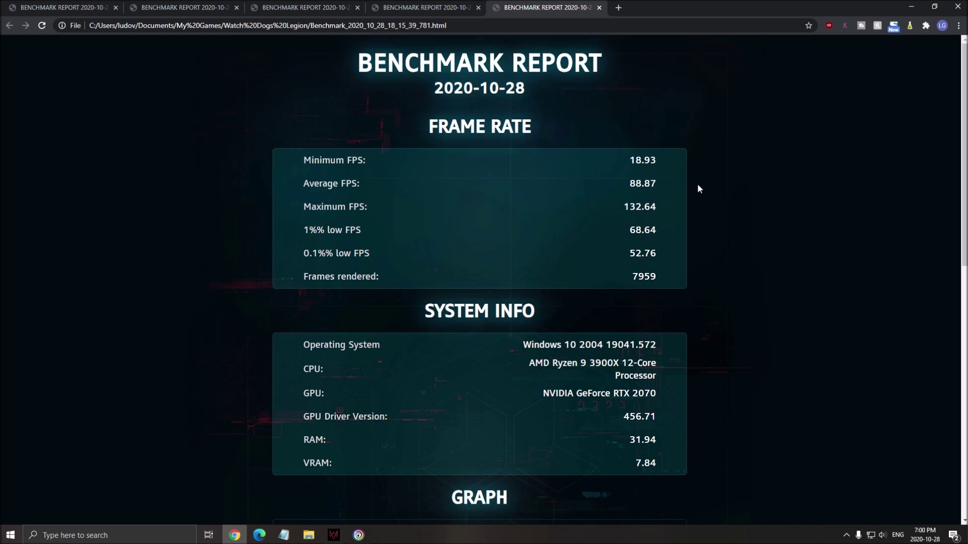
{"action": "left_click", "coordinate": [434, 8]}
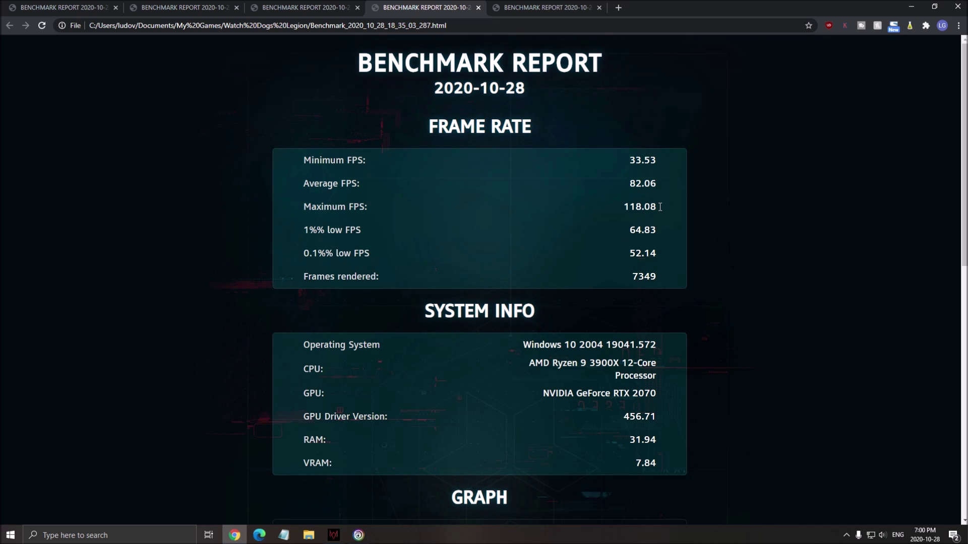
{"action": "left_click", "coordinate": [332, 7]}
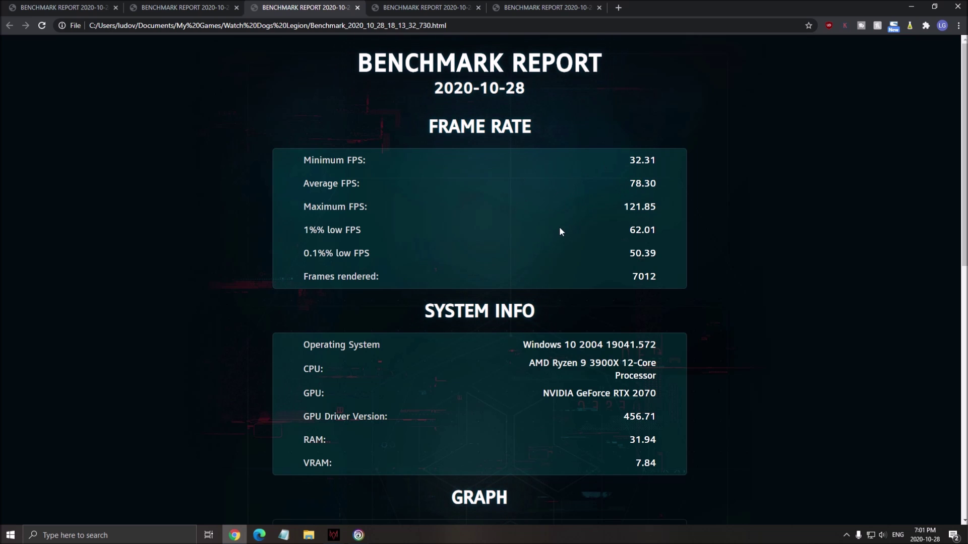
{"action": "key", "text": "ctrl+Tab"}
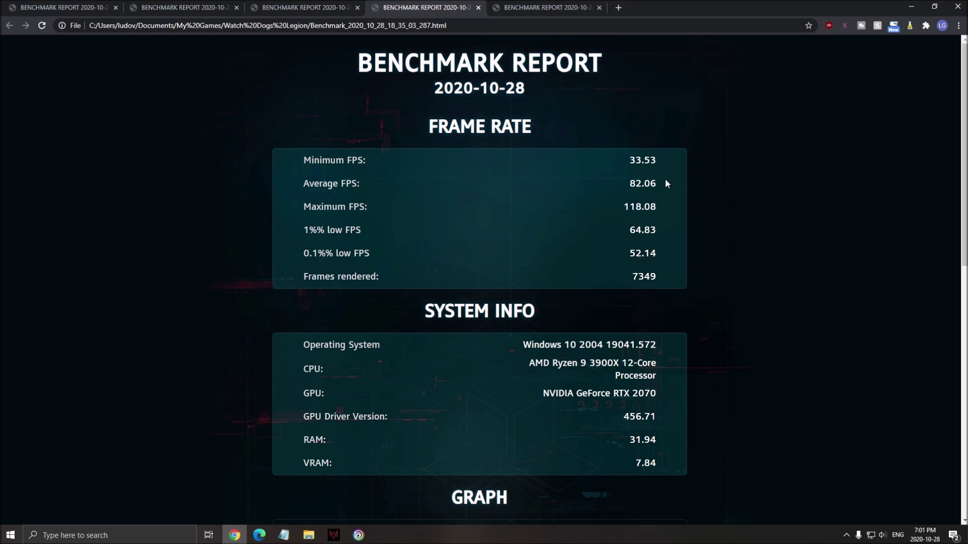
{"action": "left_click", "coordinate": [312, 6]}
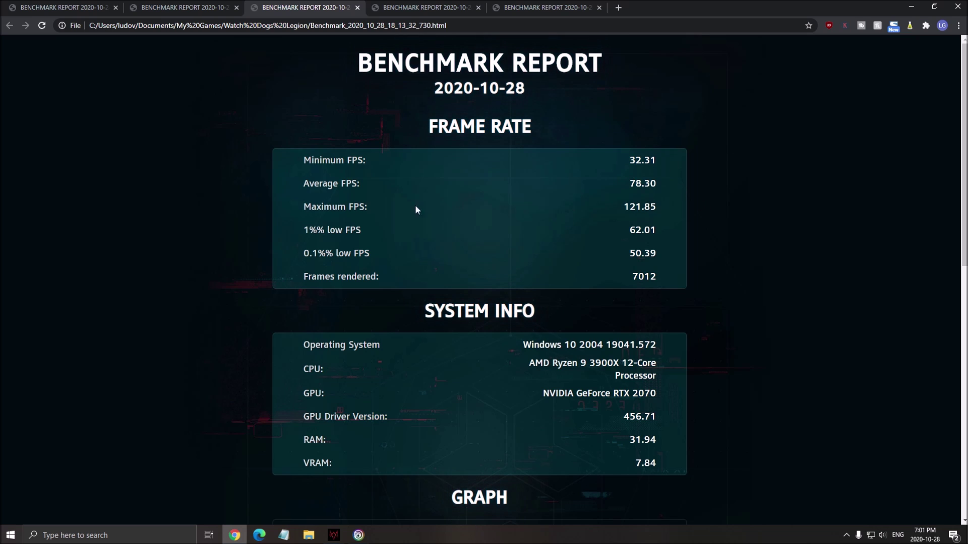
- Launch Watch Dogs: Legion and try the borderless window modes, keeping Fullscreen at 1920x1080
{"action": "left_click", "coordinate": [911, 6]}
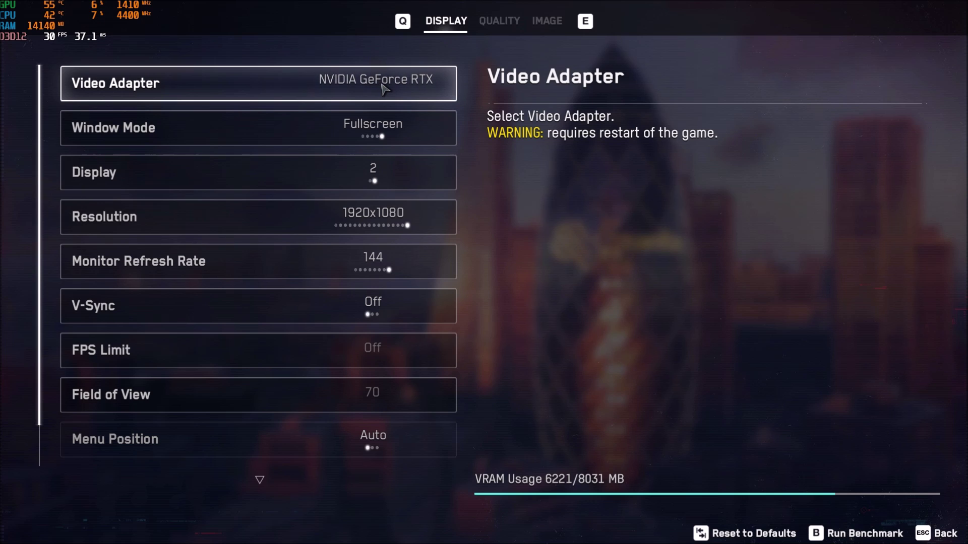
{"action": "left_click", "coordinate": [307, 129]}
{"action": "left_click", "coordinate": [307, 129]}
{"action": "left_click", "coordinate": [438, 128]}
{"action": "left_click", "coordinate": [439, 130]}
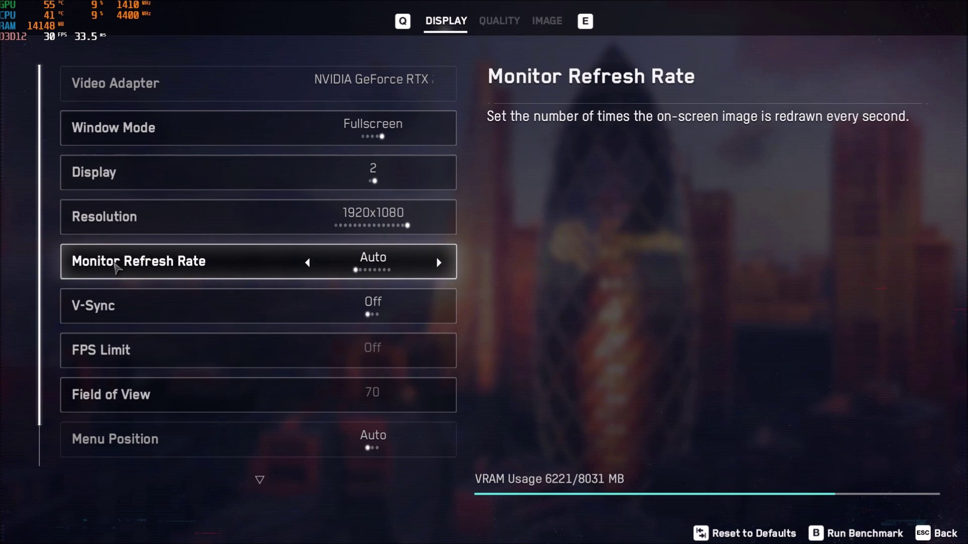
- Raise Monitor Refresh Rate through 100 to 144
{"action": "key", "text": "Up"}
{"action": "left_click", "coordinate": [439, 263]}
{"action": "left_click", "coordinate": [440, 262]}
{"action": "left_click", "coordinate": [440, 262]}
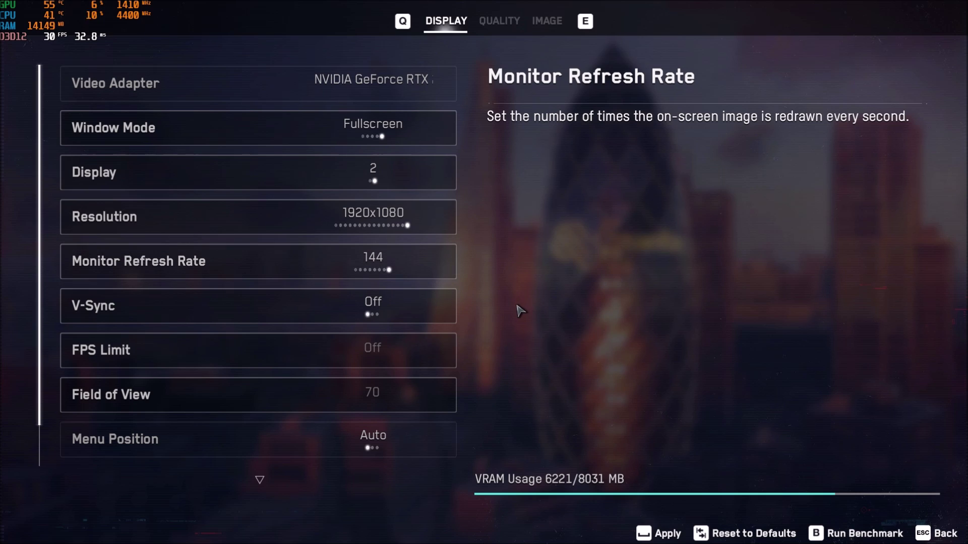
{"action": "scroll", "coordinate": [232, 335], "scroll_direction": "down", "scroll_amount": 1}
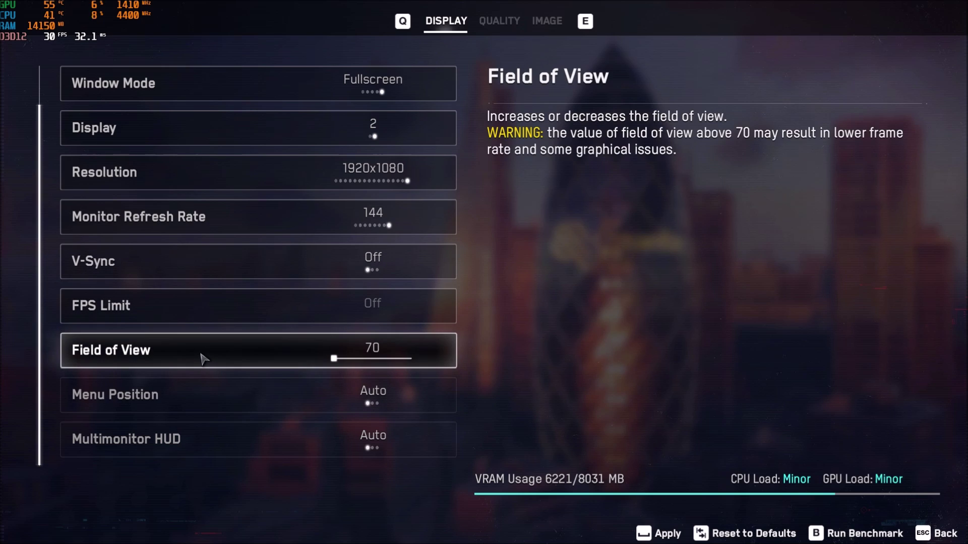
- Try Field of View at 110, then bring it back to 70
{"action": "left_click_drag", "start_coordinate": [341, 364], "coordinate": [423, 369]}
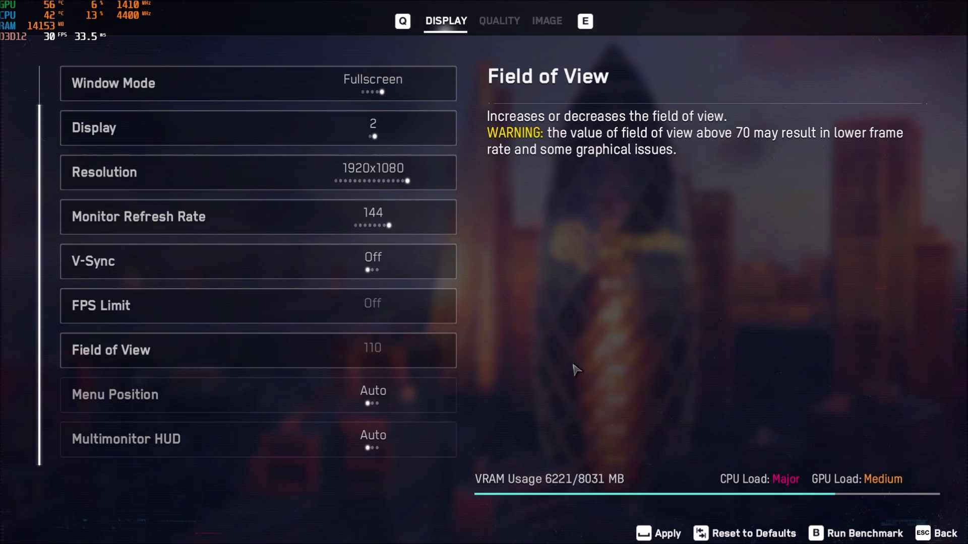
{"action": "left_click_drag", "start_coordinate": [421, 367], "coordinate": [376, 368]}
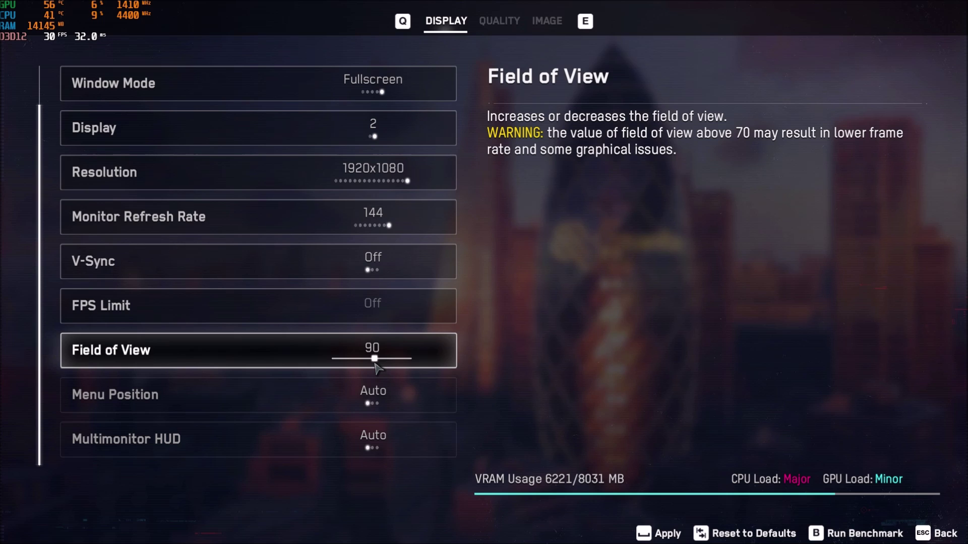
{"action": "left_click_drag", "start_coordinate": [375, 364], "coordinate": [296, 361]}
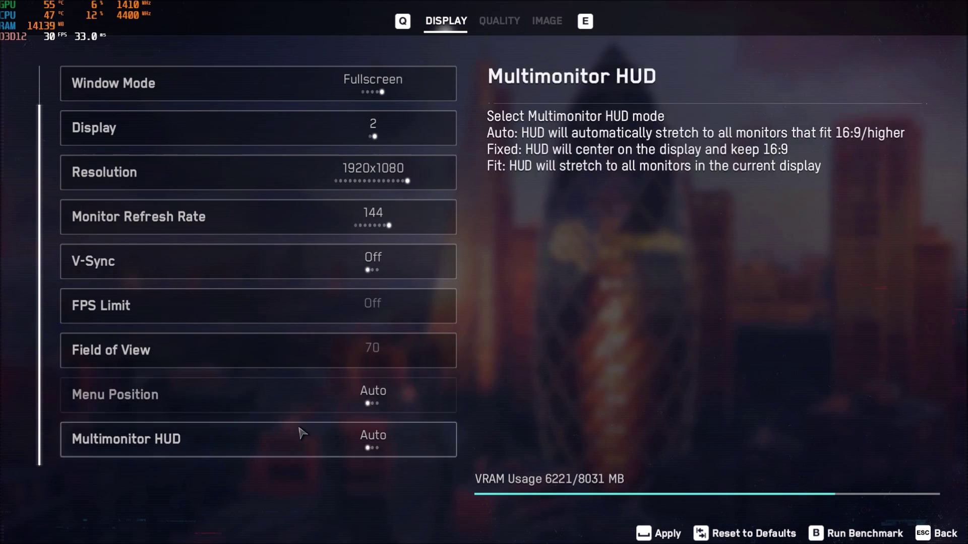
- Keep the new display settings and leave DirectX on 12 after briefly trying 11
{"action": "left_click", "coordinate": [499, 21]}
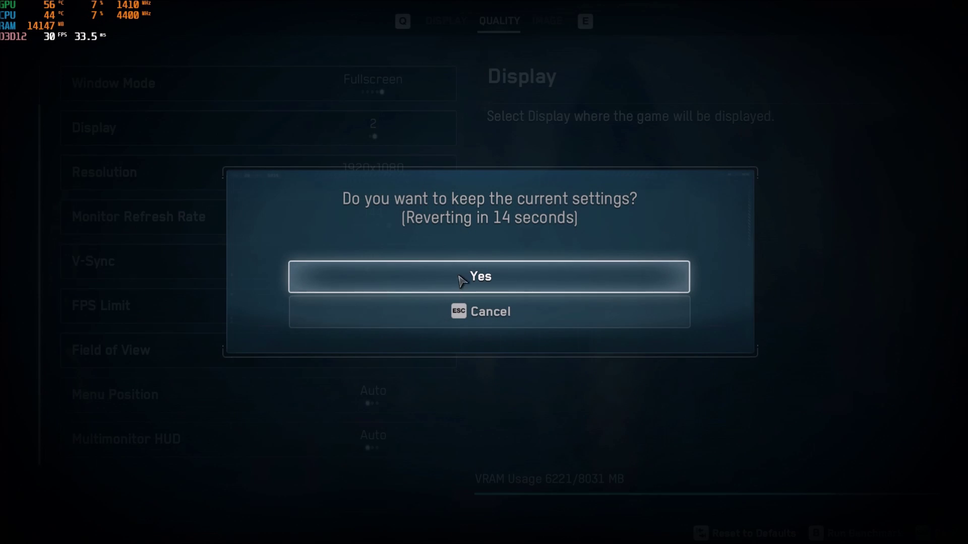
{"action": "left_click", "coordinate": [367, 278]}
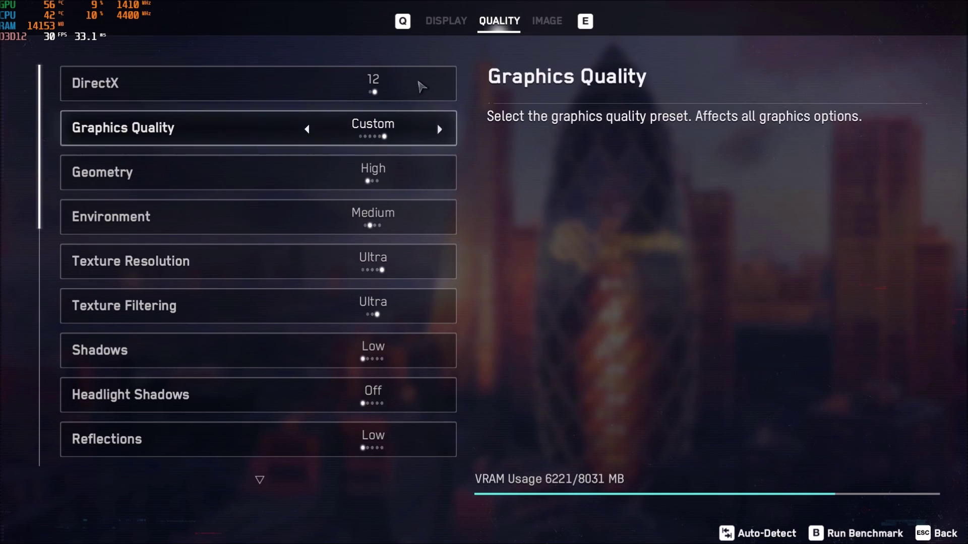
{"action": "left_click", "coordinate": [307, 84]}
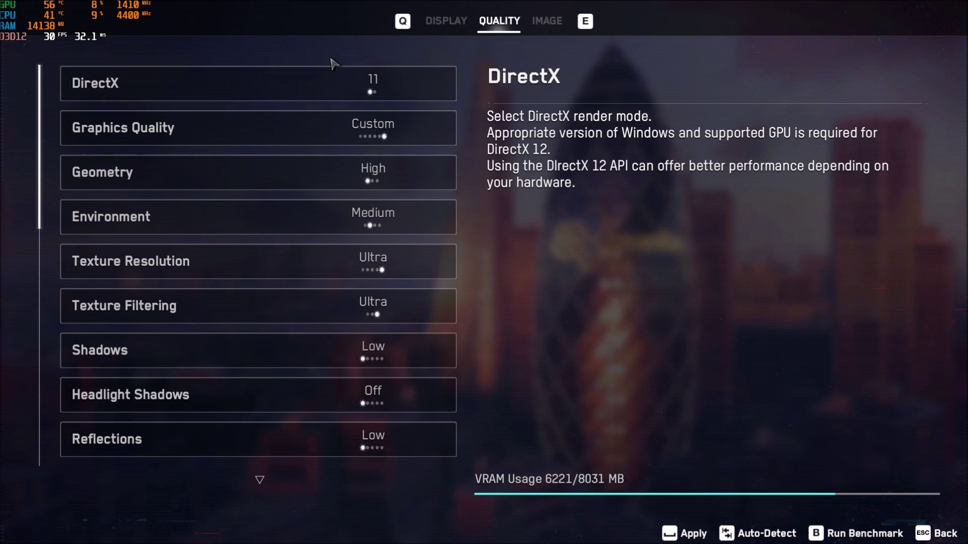
{"action": "left_click", "coordinate": [439, 85]}
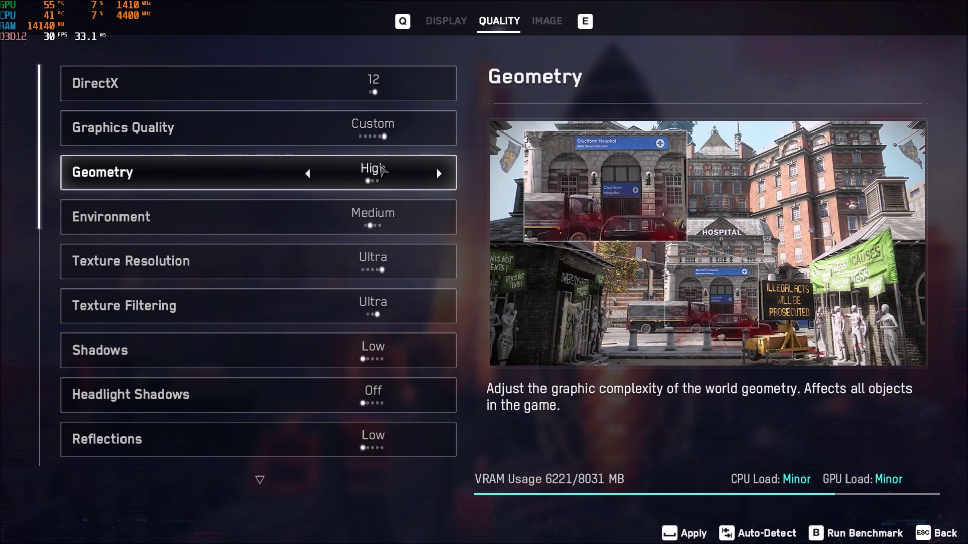
- Try other Environment and Texture Resolution levels, leaving Environment on Medium and Textures on Ultra
{"action": "left_click", "coordinate": [438, 218]}
{"action": "left_click", "coordinate": [439, 217]}
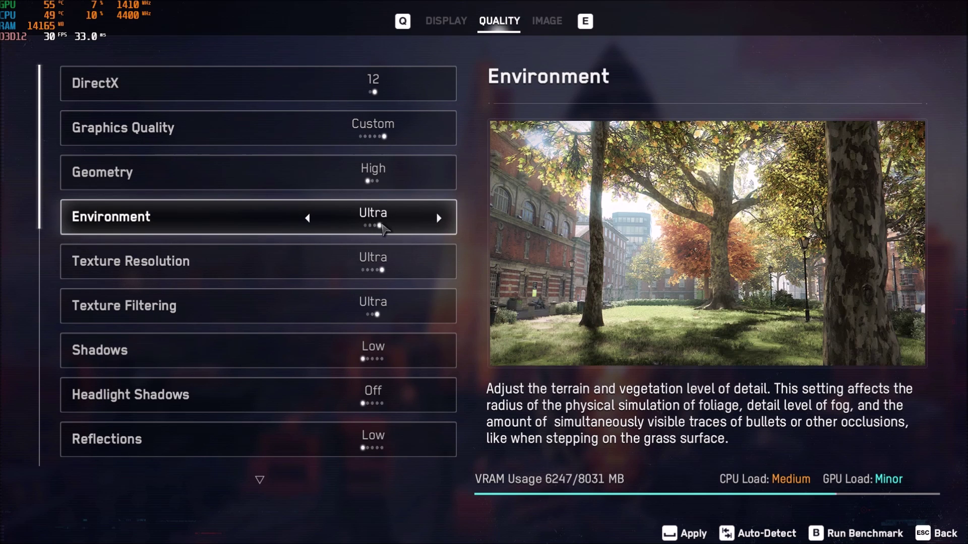
{"action": "left_click", "coordinate": [307, 218]}
{"action": "left_click", "coordinate": [307, 218]}
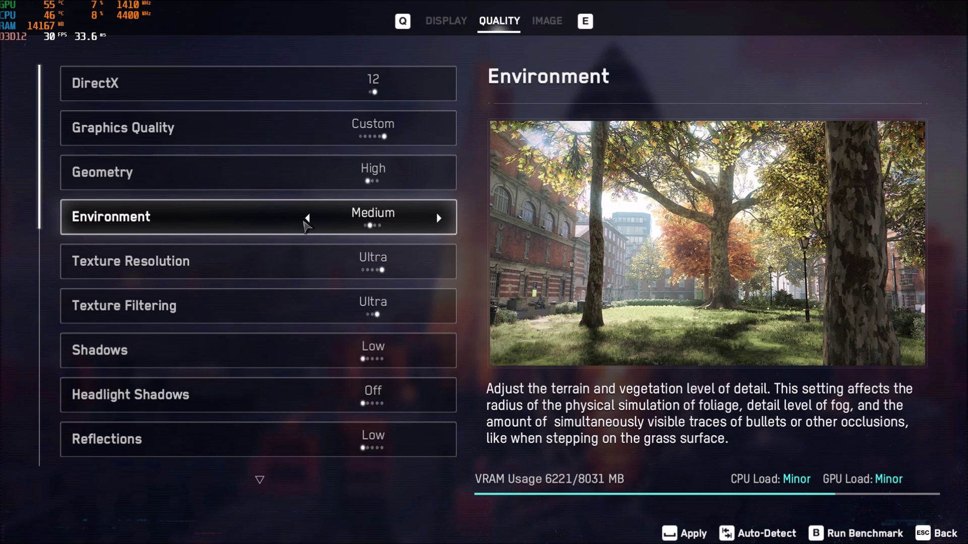
{"action": "left_click", "coordinate": [307, 218]}
{"action": "left_click", "coordinate": [439, 218]}
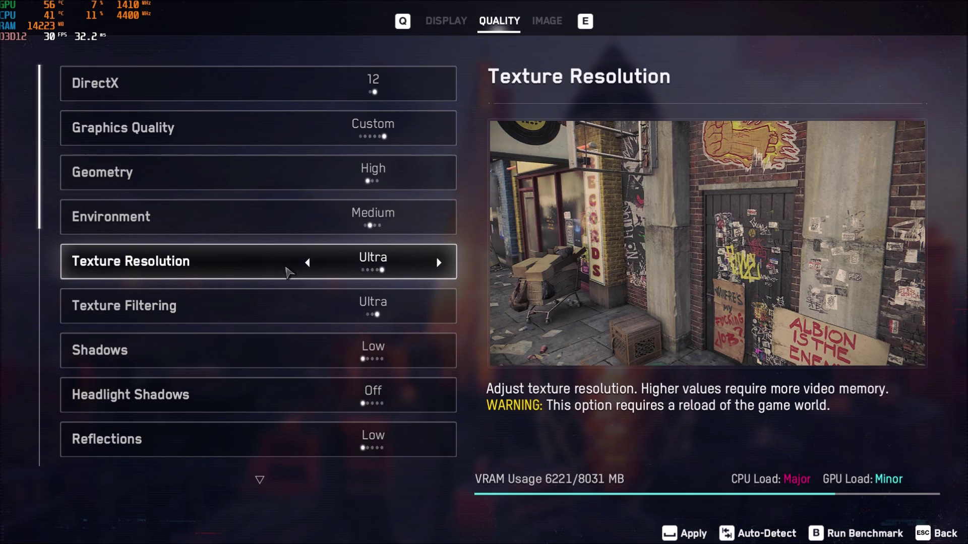
{"action": "left_click", "coordinate": [308, 263]}
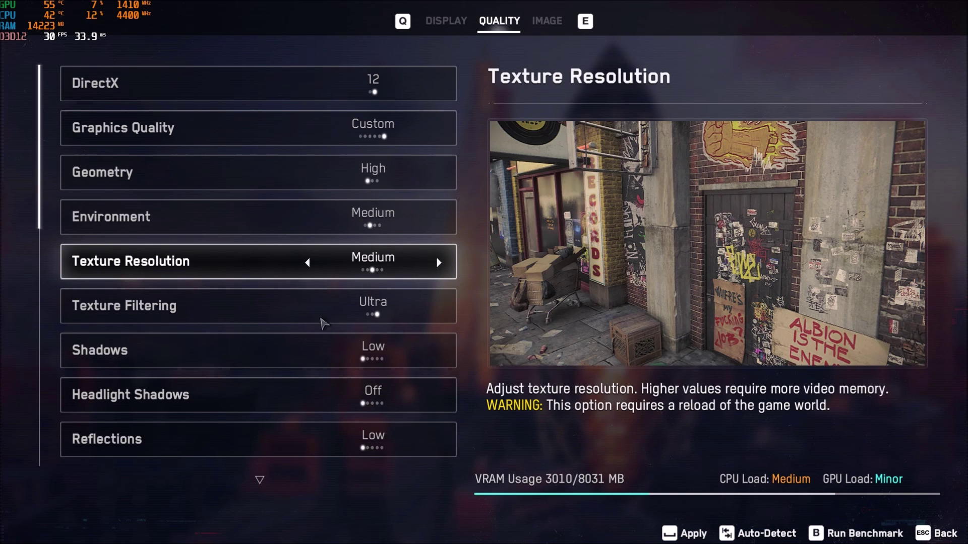
{"action": "left_click", "coordinate": [439, 262]}
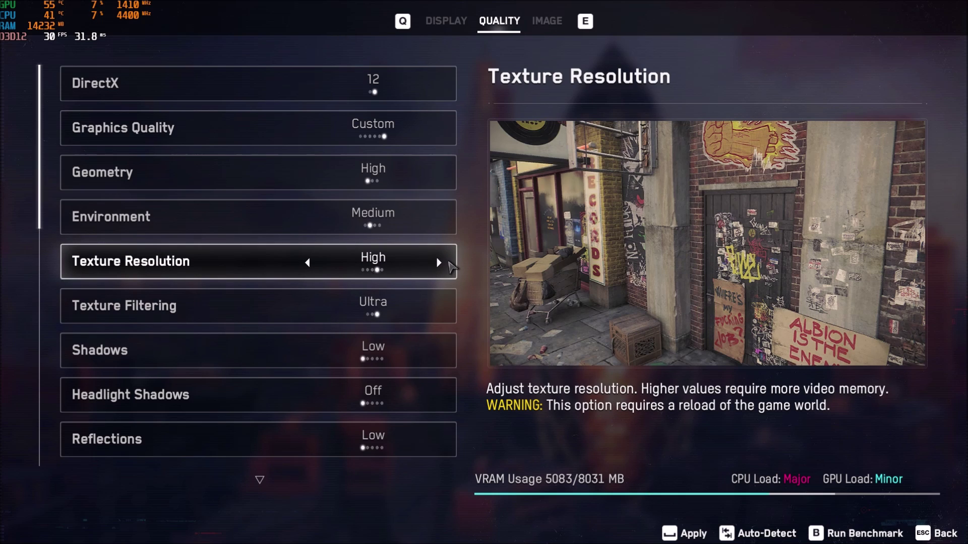
{"action": "left_click", "coordinate": [448, 262]}
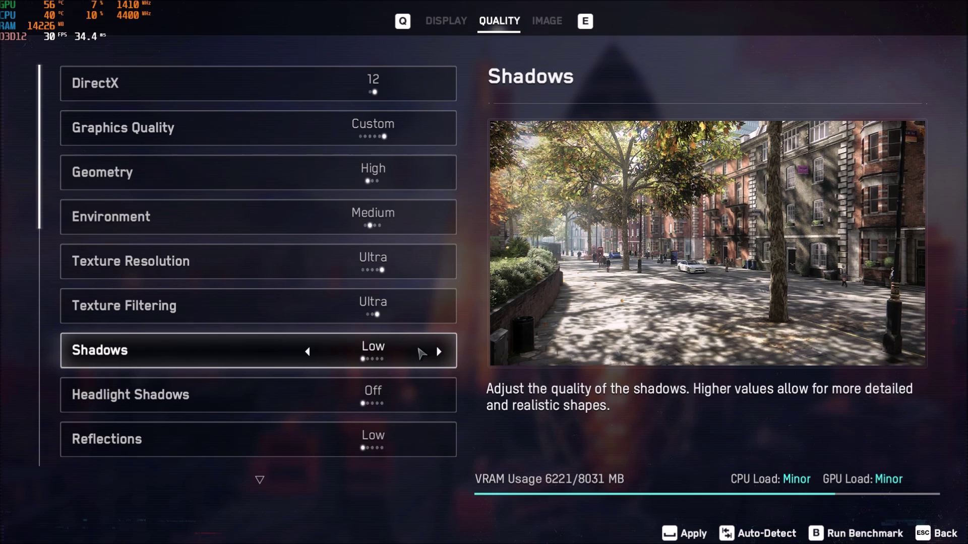
- Try shadow quality up to Ultra and headlight shadows up to 4 cars, then reset to Low and off
{"action": "left_click", "coordinate": [439, 351]}
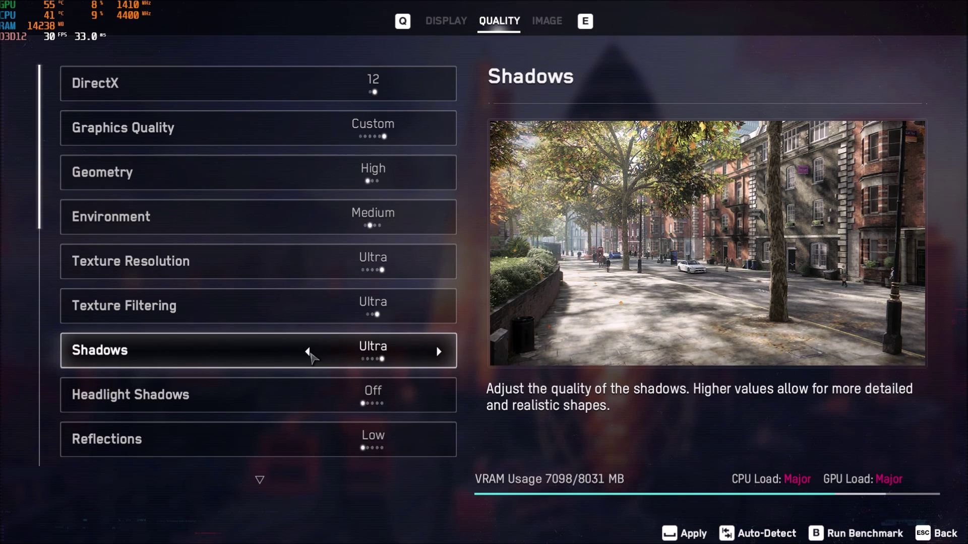
{"action": "left_click", "coordinate": [308, 352]}
{"action": "left_click", "coordinate": [308, 352]}
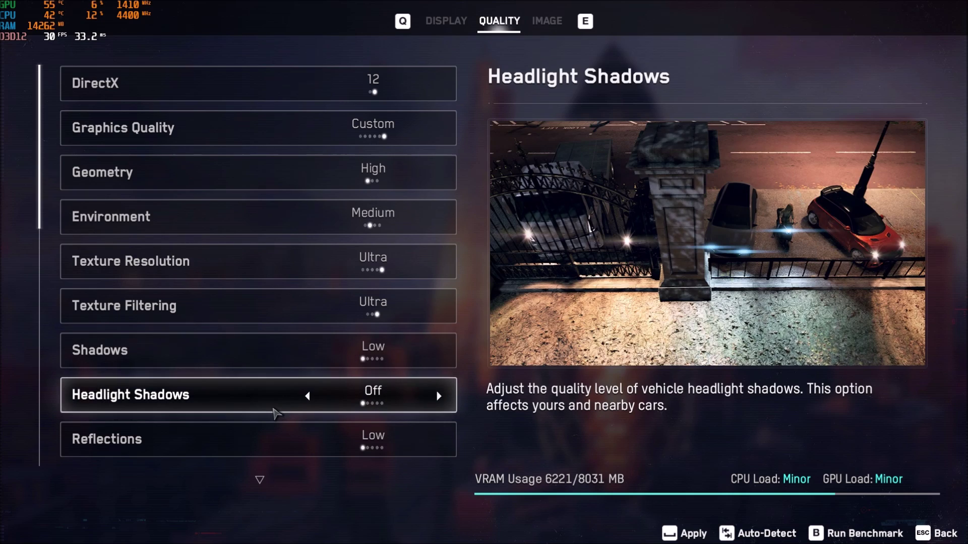
{"action": "left_click", "coordinate": [440, 396]}
{"action": "left_click", "coordinate": [440, 396]}
{"action": "left_click", "coordinate": [309, 399]}
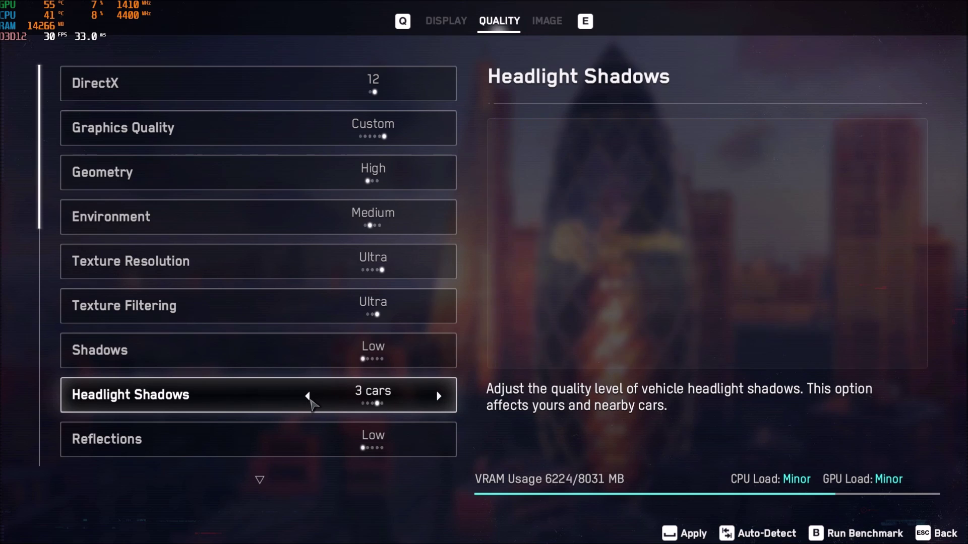
{"action": "left_click", "coordinate": [311, 400]}
{"action": "left_click", "coordinate": [311, 401]}
{"action": "left_click", "coordinate": [311, 400]}
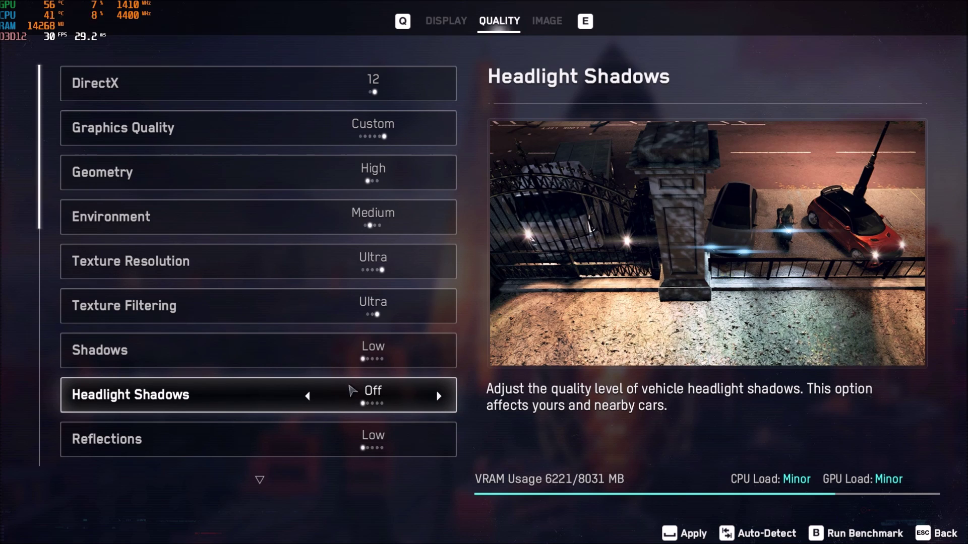
- Try reflection quality at High, Very High and Ultra, then set it back to Low
{"action": "scroll", "coordinate": [253, 444], "scroll_direction": "down", "scroll_amount": 1}
{"action": "scroll", "coordinate": [254, 444], "scroll_direction": "down", "scroll_amount": 1}
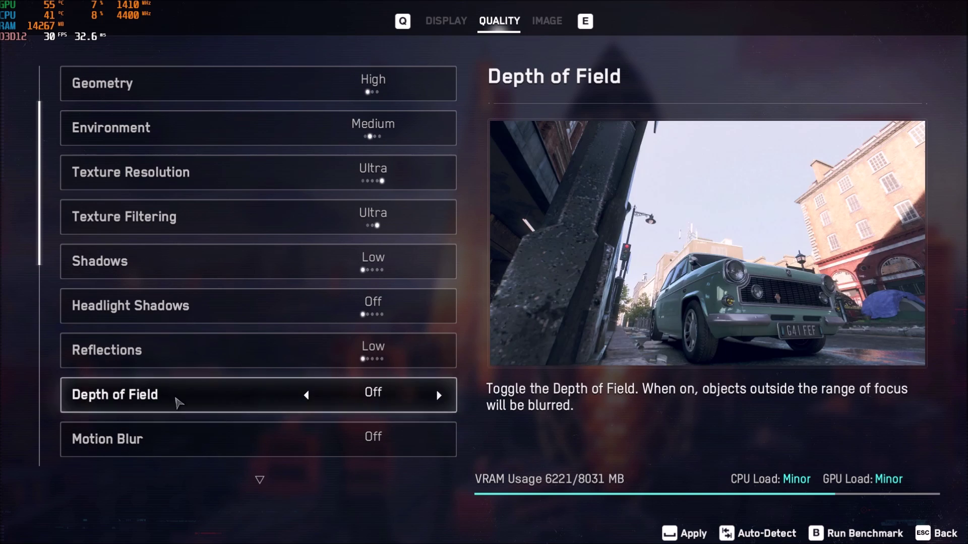
{"action": "left_click", "coordinate": [439, 351]}
{"action": "left_click", "coordinate": [439, 352]}
{"action": "left_click", "coordinate": [438, 352]}
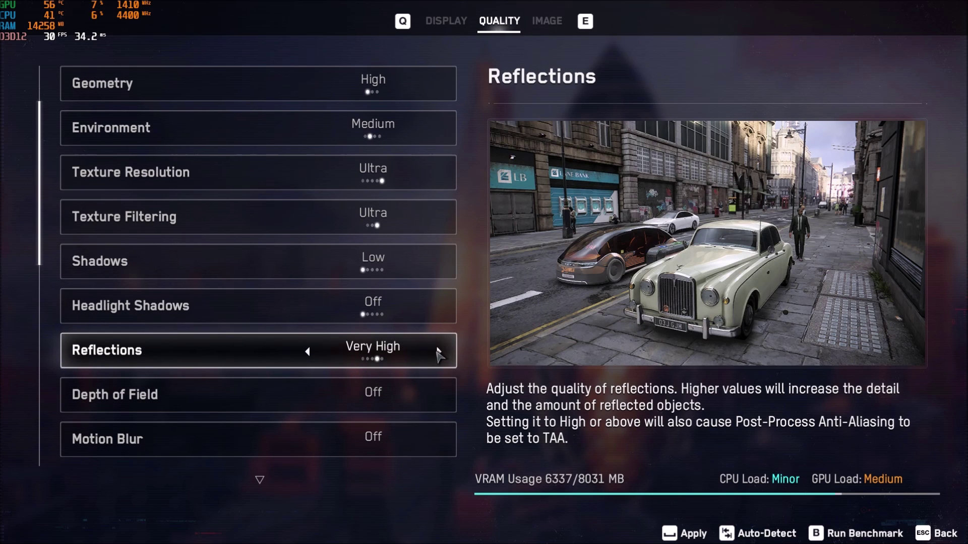
{"action": "left_click", "coordinate": [439, 351]}
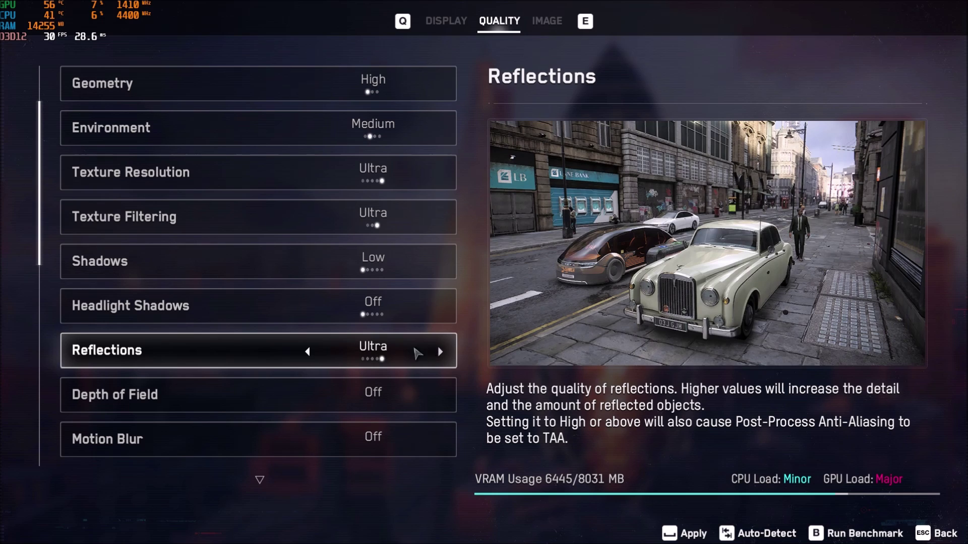
{"action": "left_click", "coordinate": [312, 356]}
{"action": "left_click", "coordinate": [311, 356]}
{"action": "left_click", "coordinate": [312, 356]}
{"action": "left_click", "coordinate": [312, 356]}
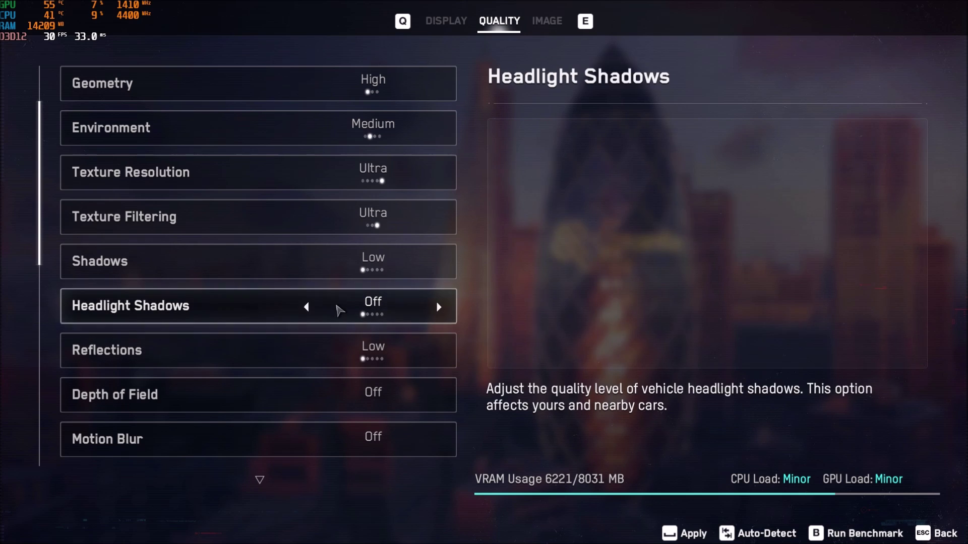
- Compare Shadows and Reflections at High and Medium, then drop both back to Low
{"action": "scroll", "coordinate": [338, 310], "scroll_direction": "down", "scroll_amount": 3}
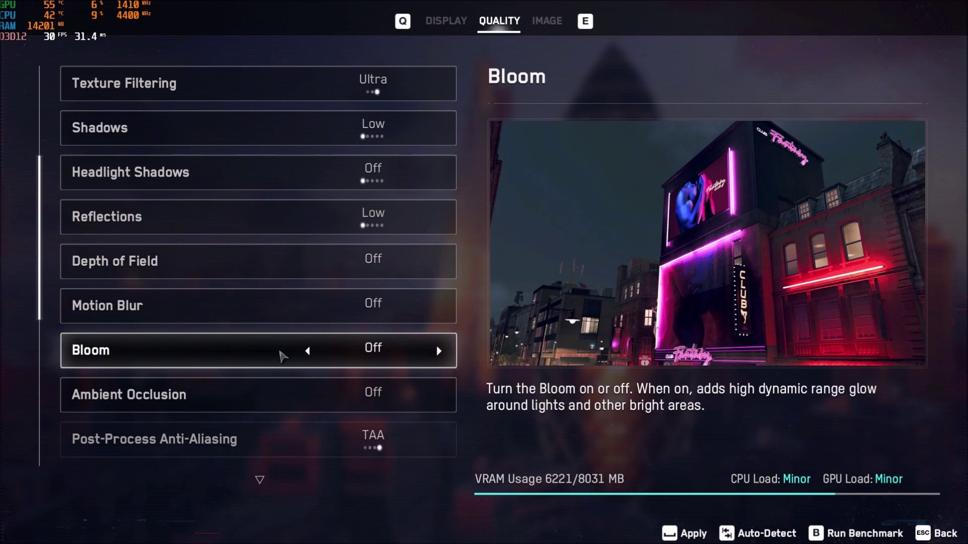
{"action": "scroll", "coordinate": [242, 388], "scroll_direction": "down", "scroll_amount": 1}
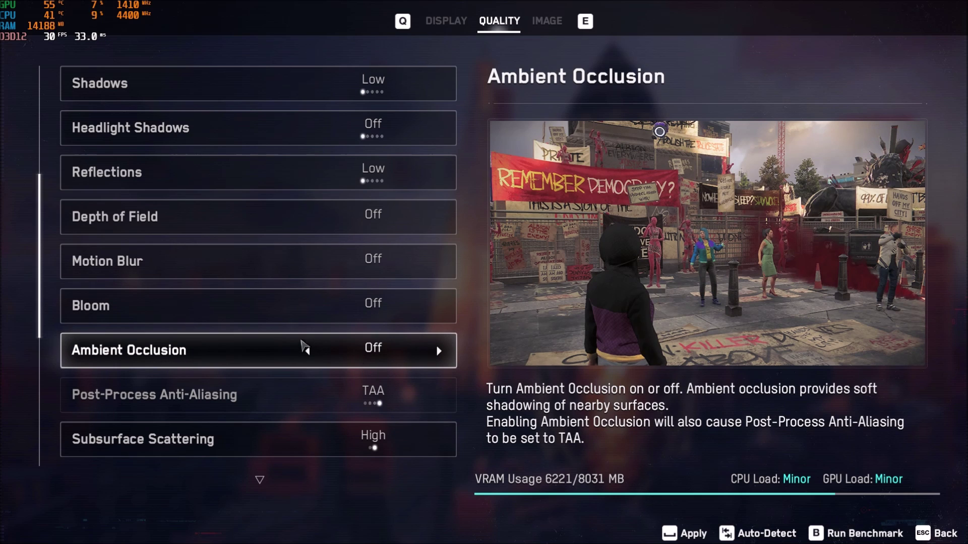
{"action": "scroll", "coordinate": [308, 343], "scroll_direction": "up", "scroll_amount": 3}
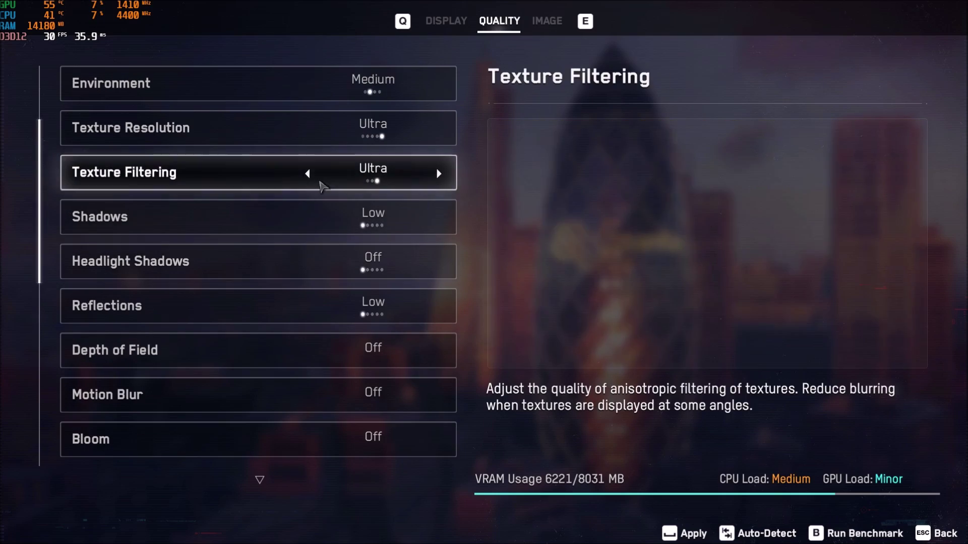
{"action": "scroll", "coordinate": [333, 221], "scroll_direction": "down", "scroll_amount": 1}
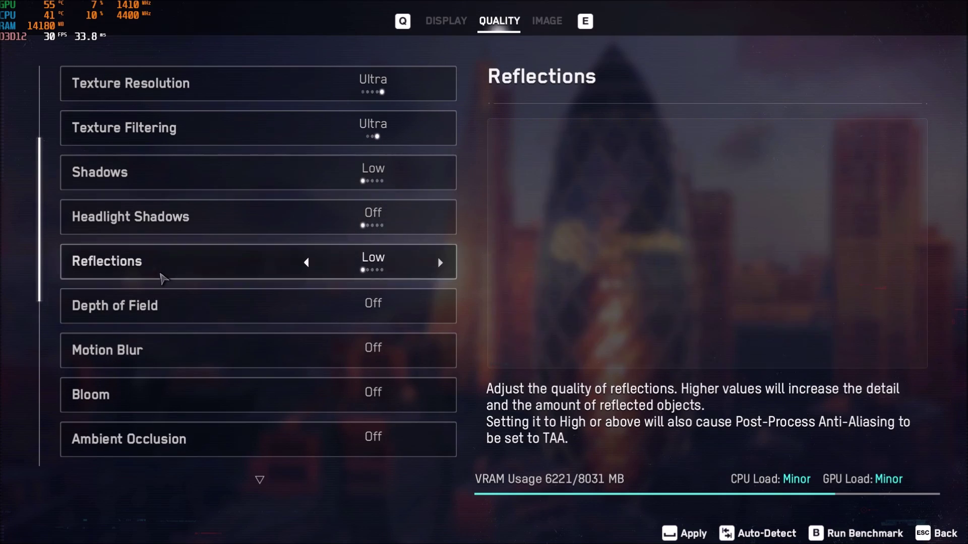
{"action": "left_click", "coordinate": [439, 173]}
{"action": "left_click", "coordinate": [439, 173]}
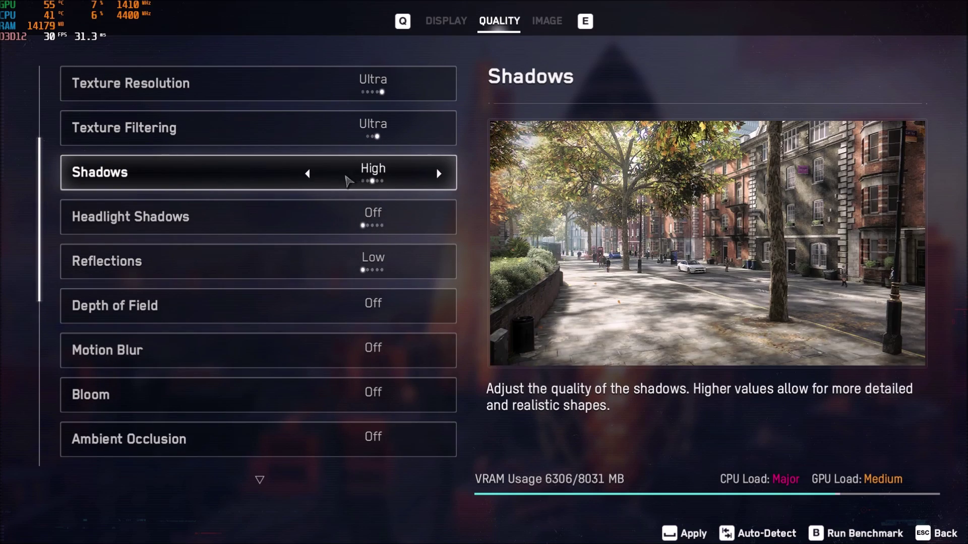
{"action": "left_click", "coordinate": [311, 176]}
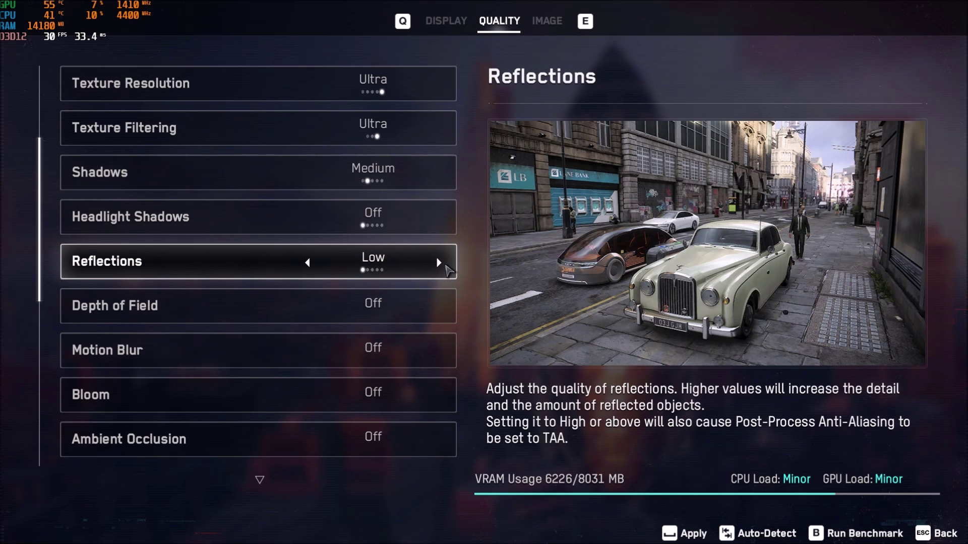
{"action": "left_click", "coordinate": [438, 263]}
{"action": "left_click", "coordinate": [439, 262]}
{"action": "left_click", "coordinate": [308, 263]}
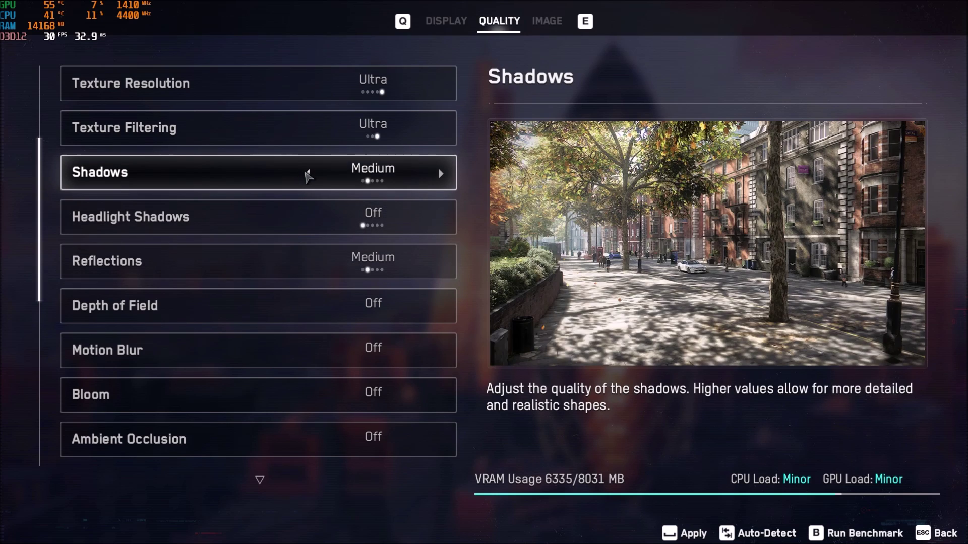
{"action": "left_click", "coordinate": [307, 173]}
{"action": "left_click", "coordinate": [306, 263]}
{"action": "scroll", "coordinate": [284, 364], "scroll_direction": "down", "scroll_amount": 2}
{"action": "scroll", "coordinate": [284, 364], "scroll_direction": "down", "scroll_amount": 3}
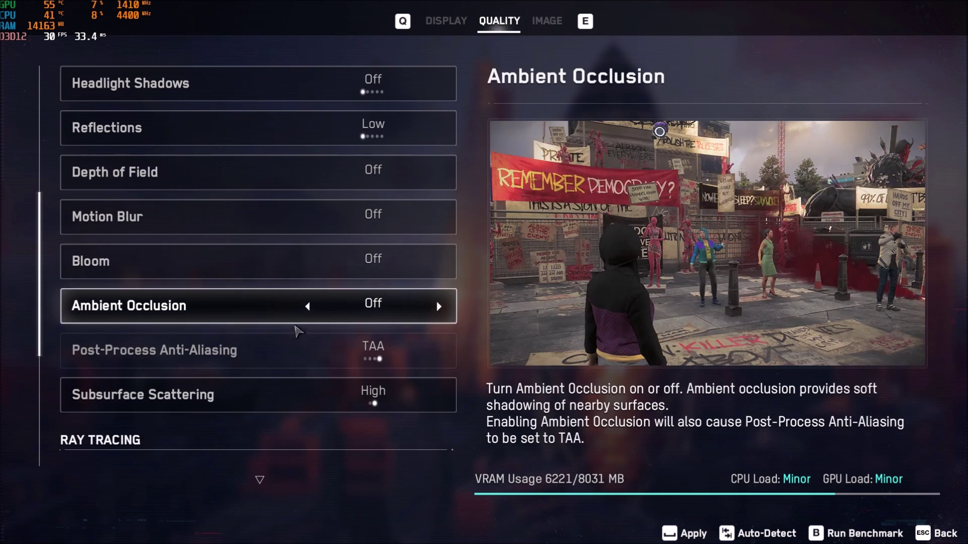
- Turn DLSS off
{"action": "scroll", "coordinate": [207, 271], "scroll_direction": "down", "scroll_amount": 4}
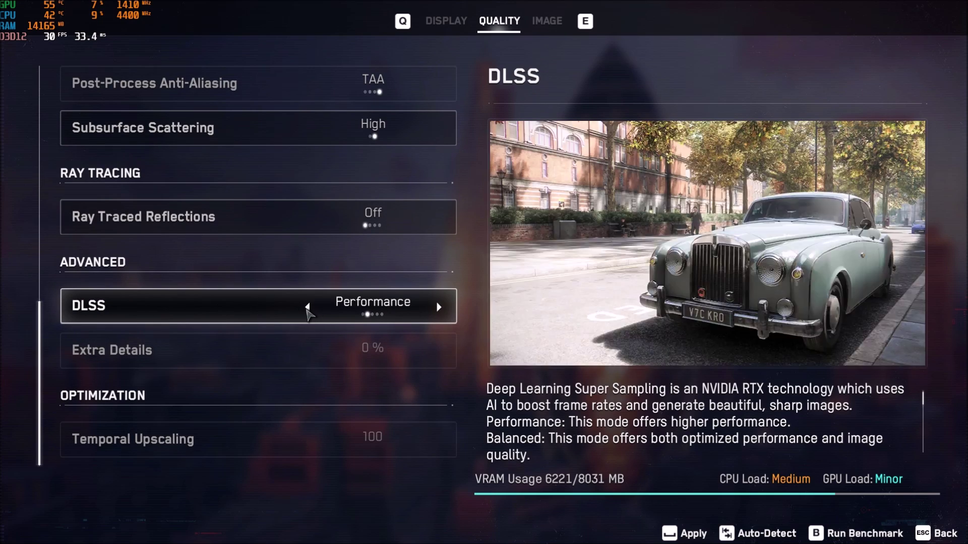
{"action": "left_click", "coordinate": [307, 307]}
{"action": "left_click", "coordinate": [307, 307]}
{"action": "left_click", "coordinate": [307, 307]}
{"action": "scroll", "coordinate": [307, 237], "scroll_direction": "up", "scroll_amount": 3}
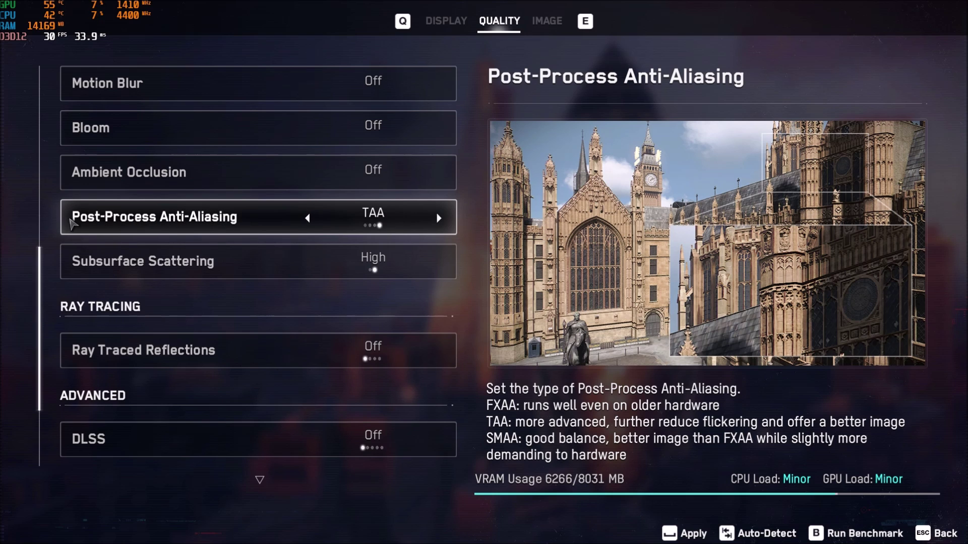
- Cycle Post-Process Anti-Aliasing through SMAA, FXAA and Off, then return it to TAA
{"action": "left_click", "coordinate": [308, 220]}
{"action": "left_click", "coordinate": [308, 220]}
{"action": "left_click", "coordinate": [438, 218]}
{"action": "left_click", "coordinate": [439, 218]}
{"action": "left_click", "coordinate": [309, 219]}
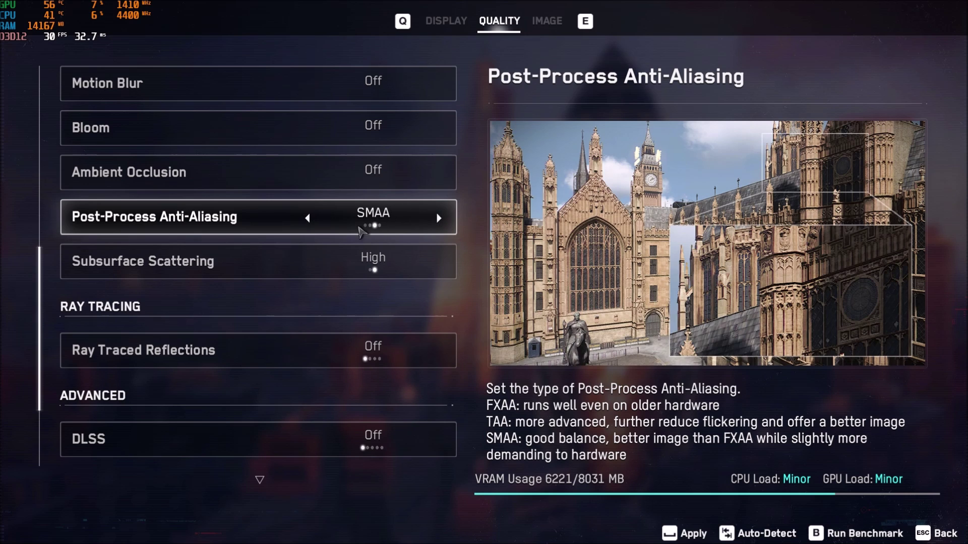
{"action": "left_click", "coordinate": [308, 219]}
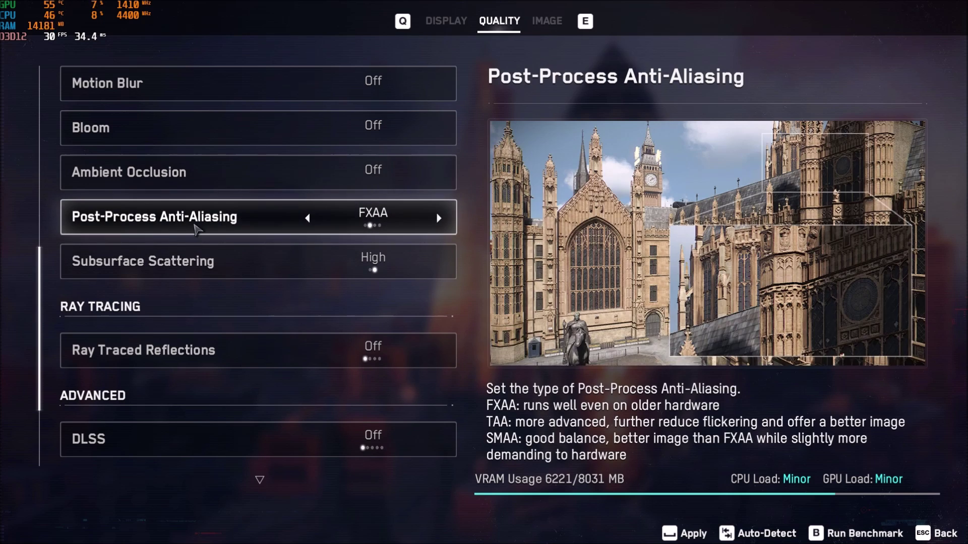
{"action": "left_click", "coordinate": [308, 219]}
{"action": "left_click", "coordinate": [439, 218]}
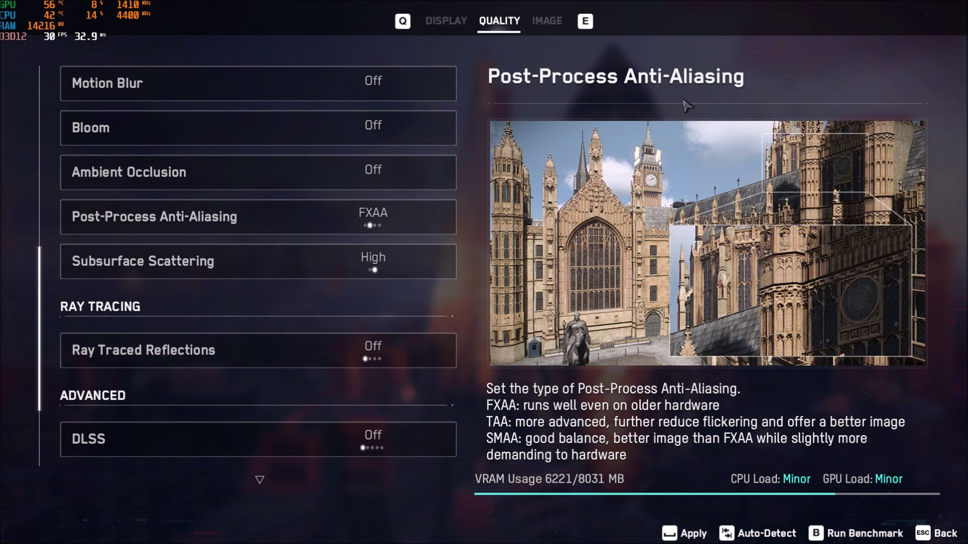
{"action": "left_click", "coordinate": [439, 218]}
- Check Subsurface Scattering at Low, then restore it to High
{"action": "scroll", "coordinate": [437, 219], "scroll_direction": "down", "scroll_amount": 1}
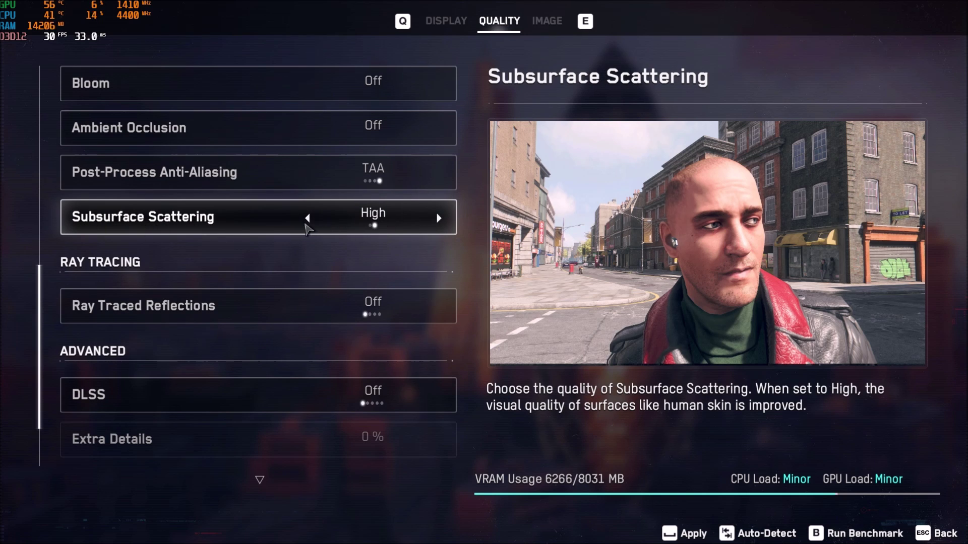
{"action": "left_click", "coordinate": [307, 218]}
{"action": "left_click", "coordinate": [439, 218]}
{"action": "scroll", "coordinate": [171, 303], "scroll_direction": "down", "scroll_amount": 2}
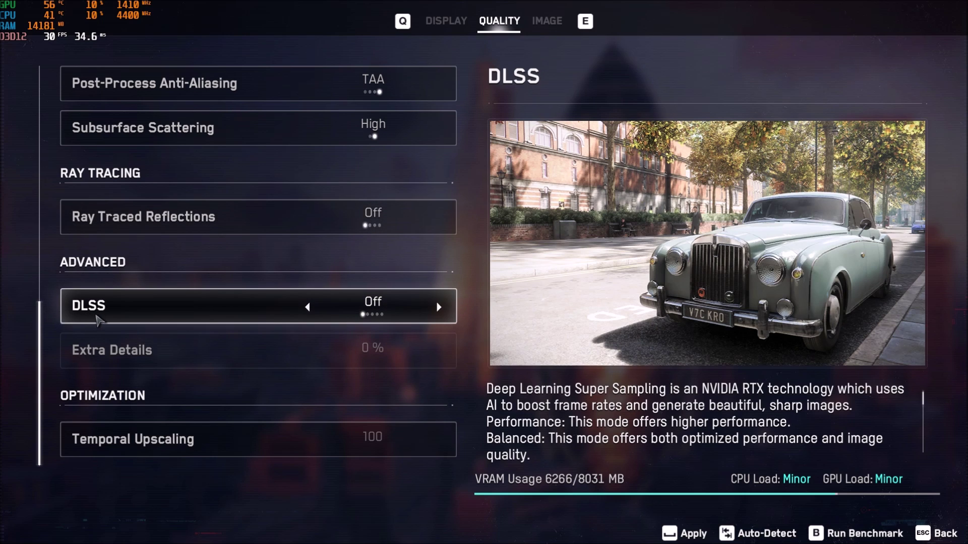
- Cycle DLSS through Quality, Ultra Performance, Performance, Off and Balanced modes
{"action": "left_click", "coordinate": [440, 306]}
{"action": "left_click", "coordinate": [439, 306]}
{"action": "left_click", "coordinate": [439, 306]}
{"action": "left_click", "coordinate": [439, 306]}
{"action": "left_click", "coordinate": [307, 306]}
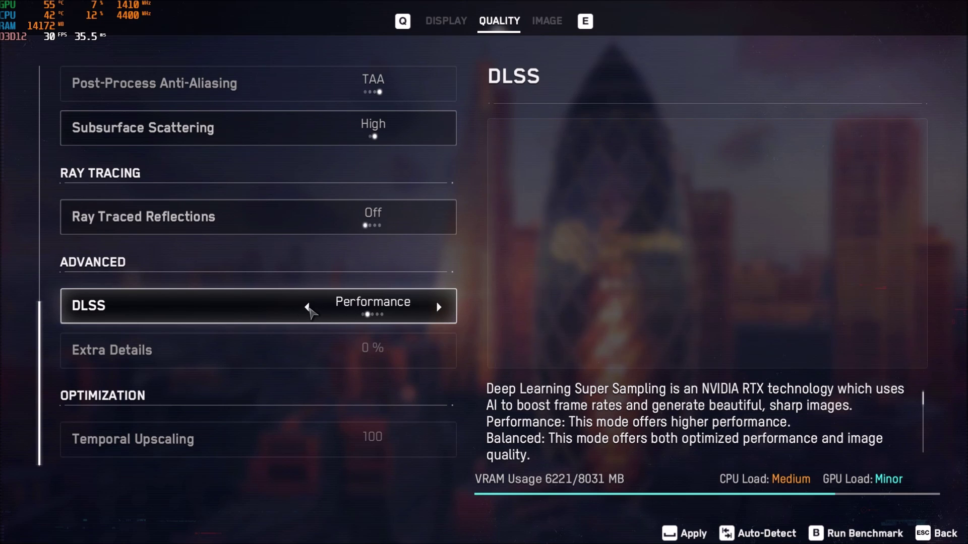
{"action": "left_click", "coordinate": [307, 306]}
{"action": "left_click", "coordinate": [307, 307]}
{"action": "left_click", "coordinate": [307, 306]}
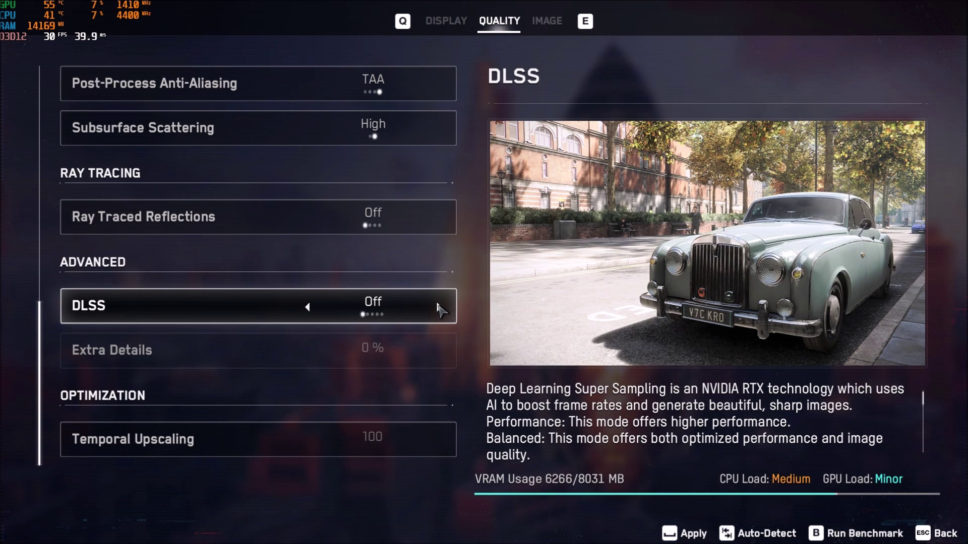
{"action": "left_click", "coordinate": [438, 308]}
{"action": "left_click", "coordinate": [438, 308]}
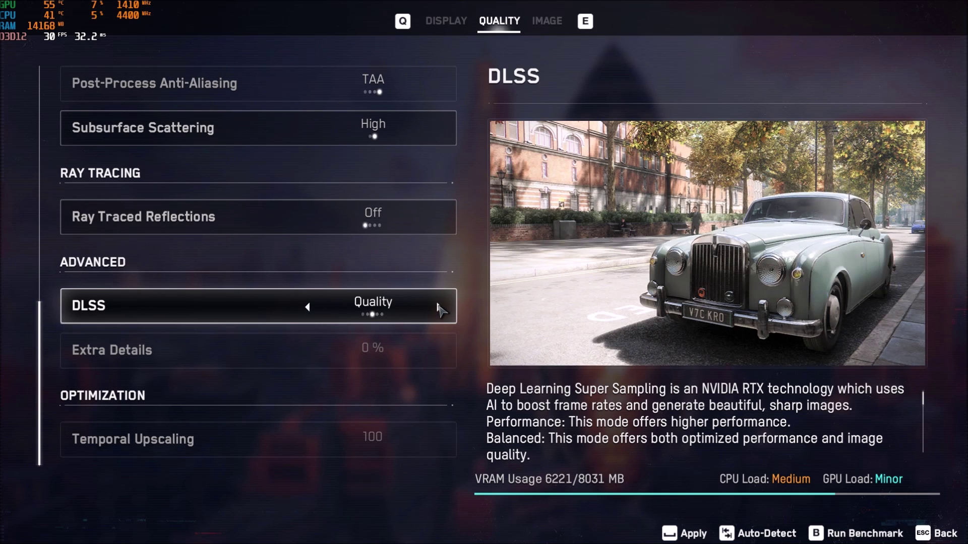
{"action": "left_click", "coordinate": [438, 308]}
{"action": "left_click", "coordinate": [438, 307]}
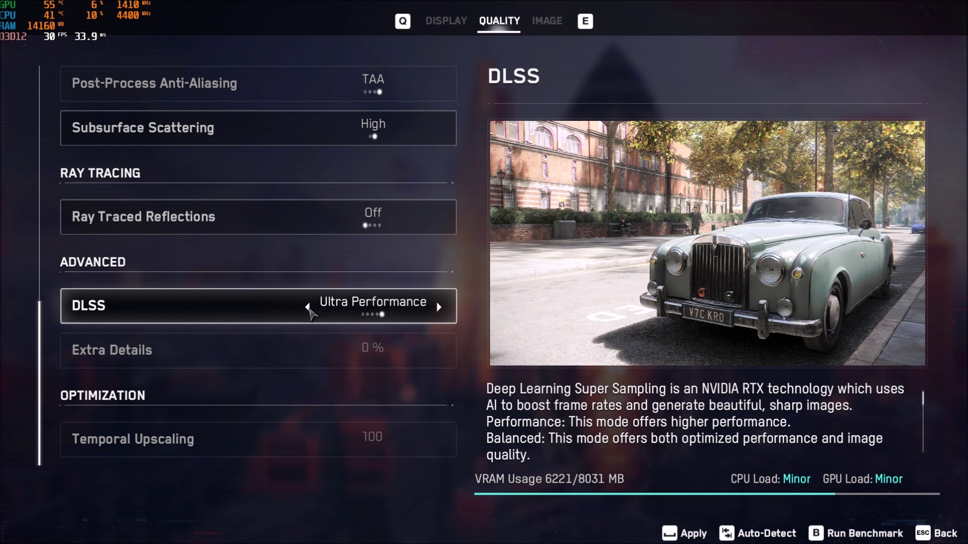
- Step DLSS between Quality and Performance, finally leaving it on Balanced
{"action": "left_click", "coordinate": [307, 307]}
{"action": "left_click", "coordinate": [309, 307]}
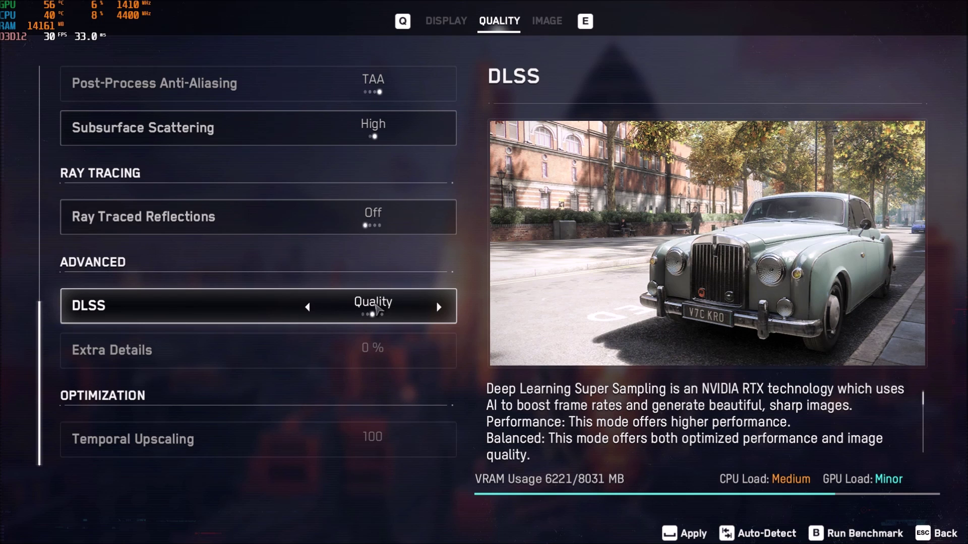
{"action": "left_click", "coordinate": [439, 307]}
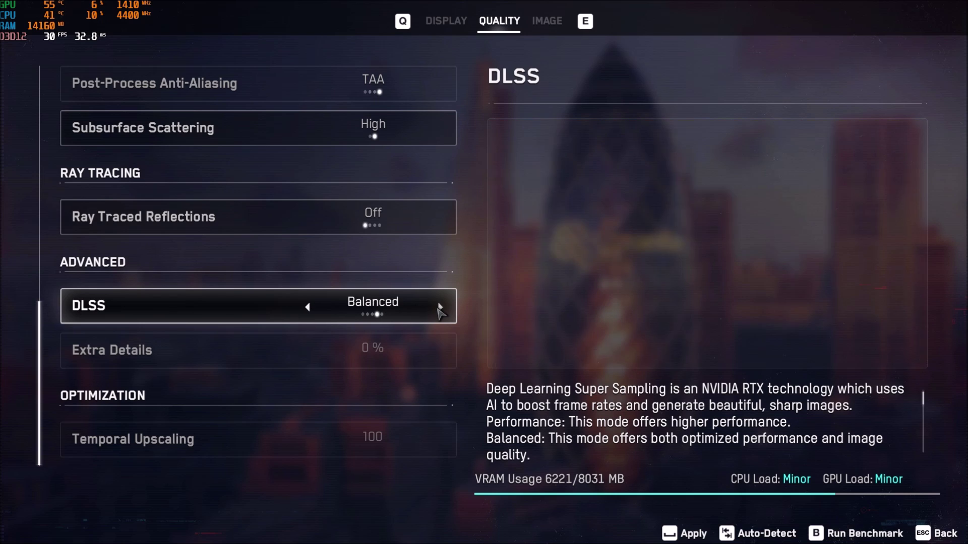
{"action": "left_click", "coordinate": [308, 308]}
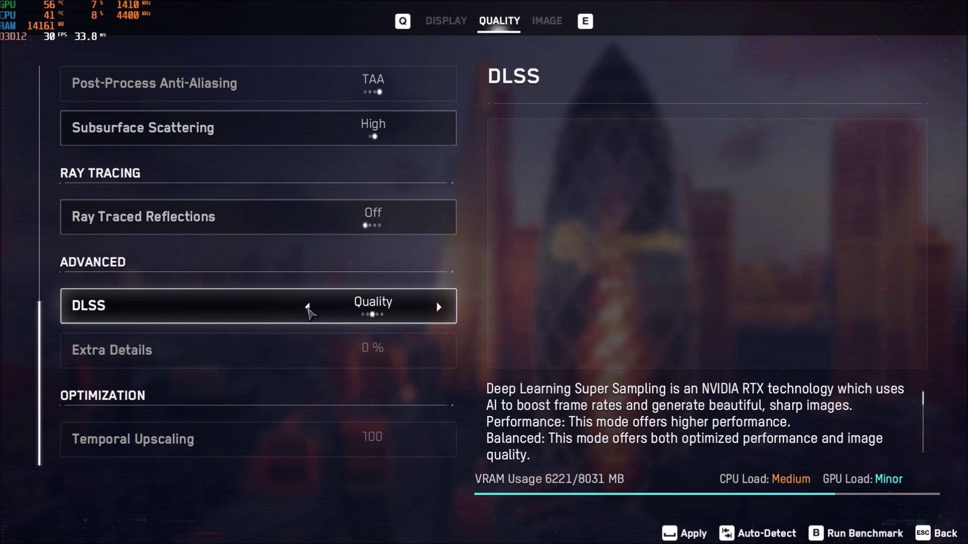
{"action": "left_click", "coordinate": [308, 307]}
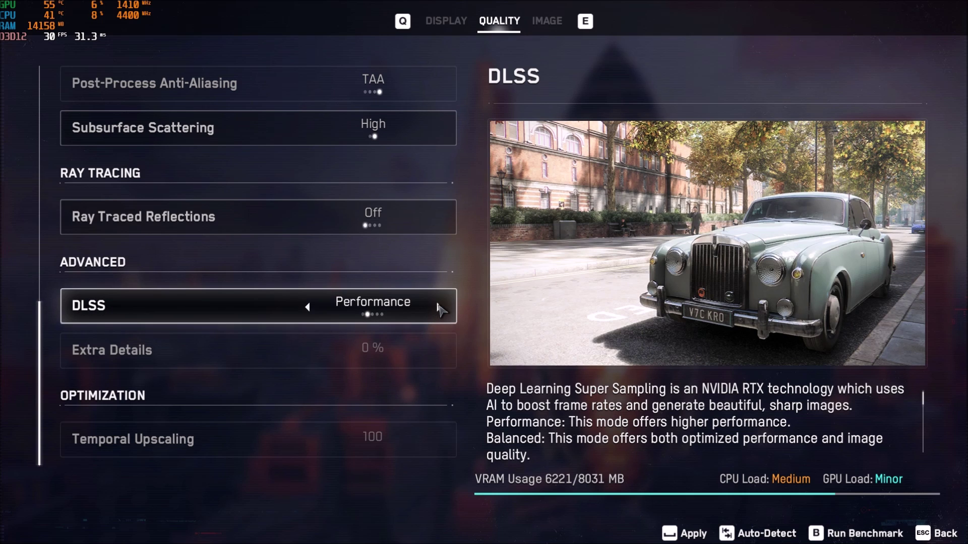
{"action": "left_click", "coordinate": [438, 307]}
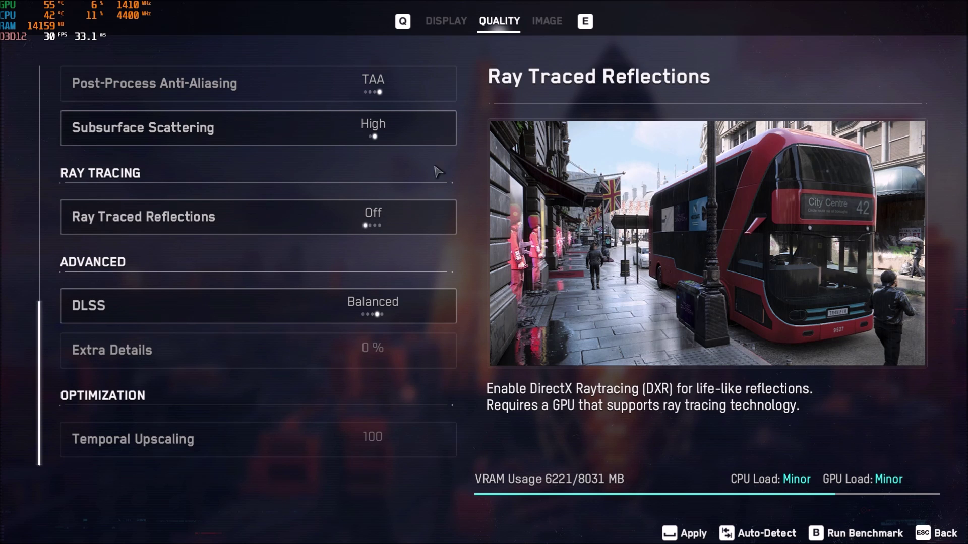
{"action": "left_click", "coordinate": [547, 23]}
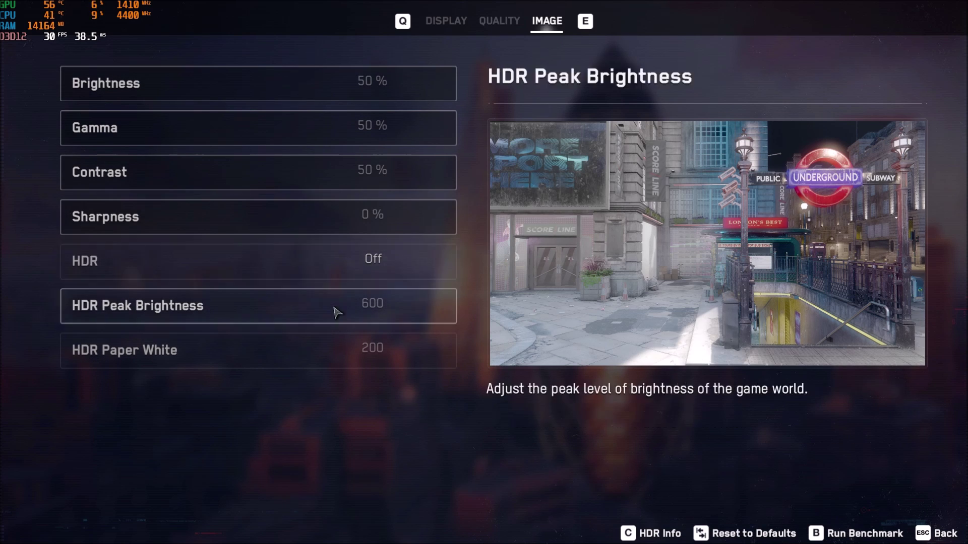
{"action": "left_click", "coordinate": [499, 20]}
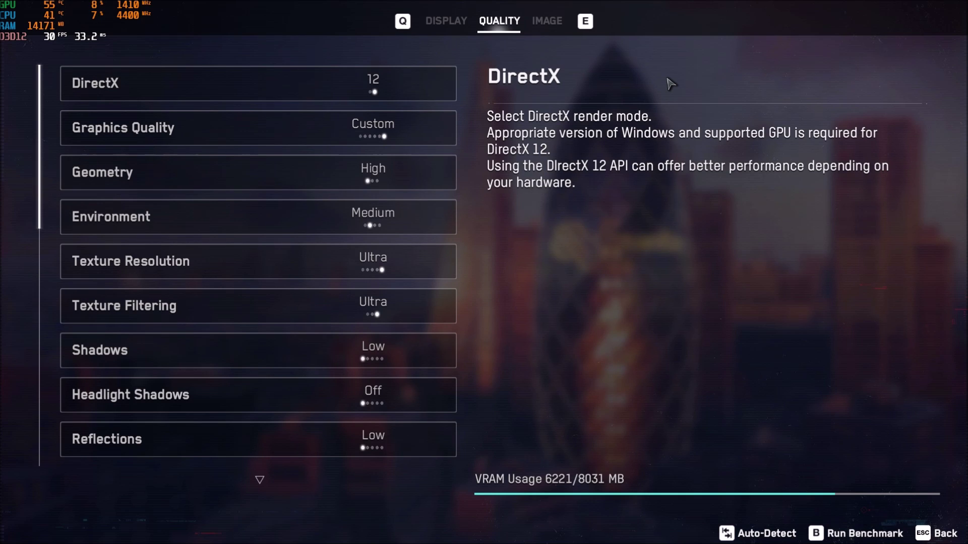